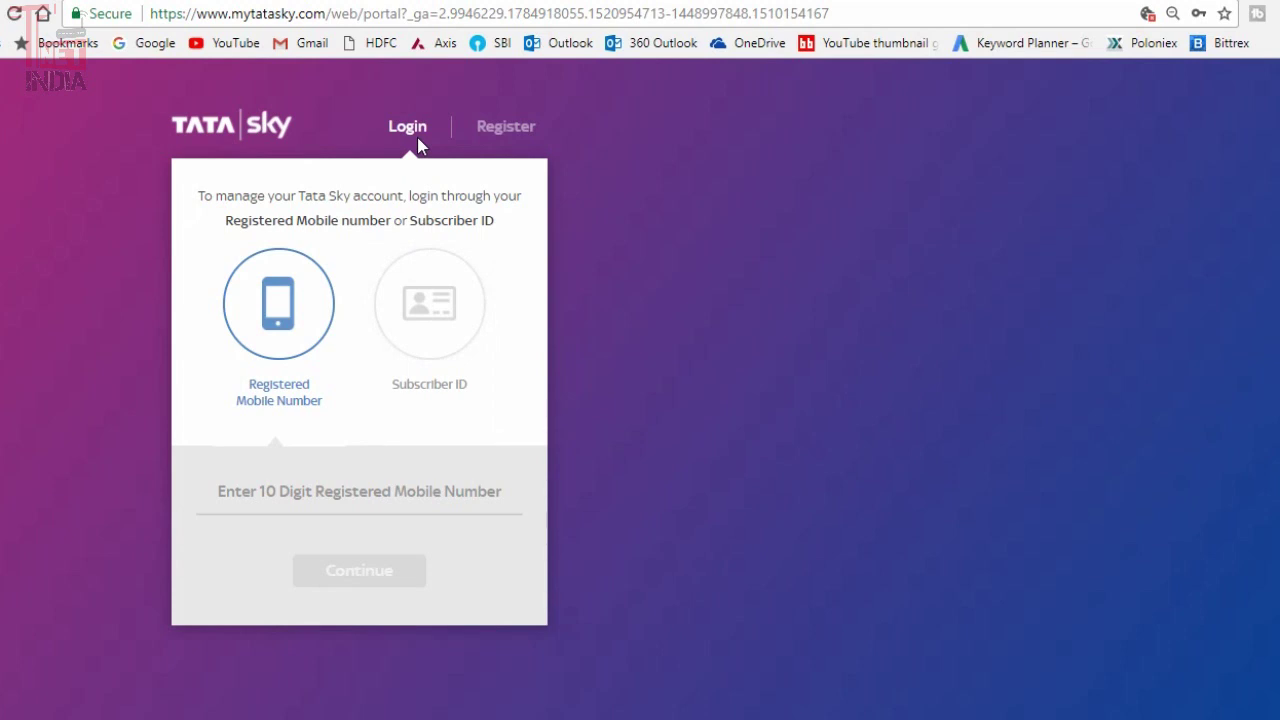
- Look over the account registration form and return to the login form
left_click(510, 130)
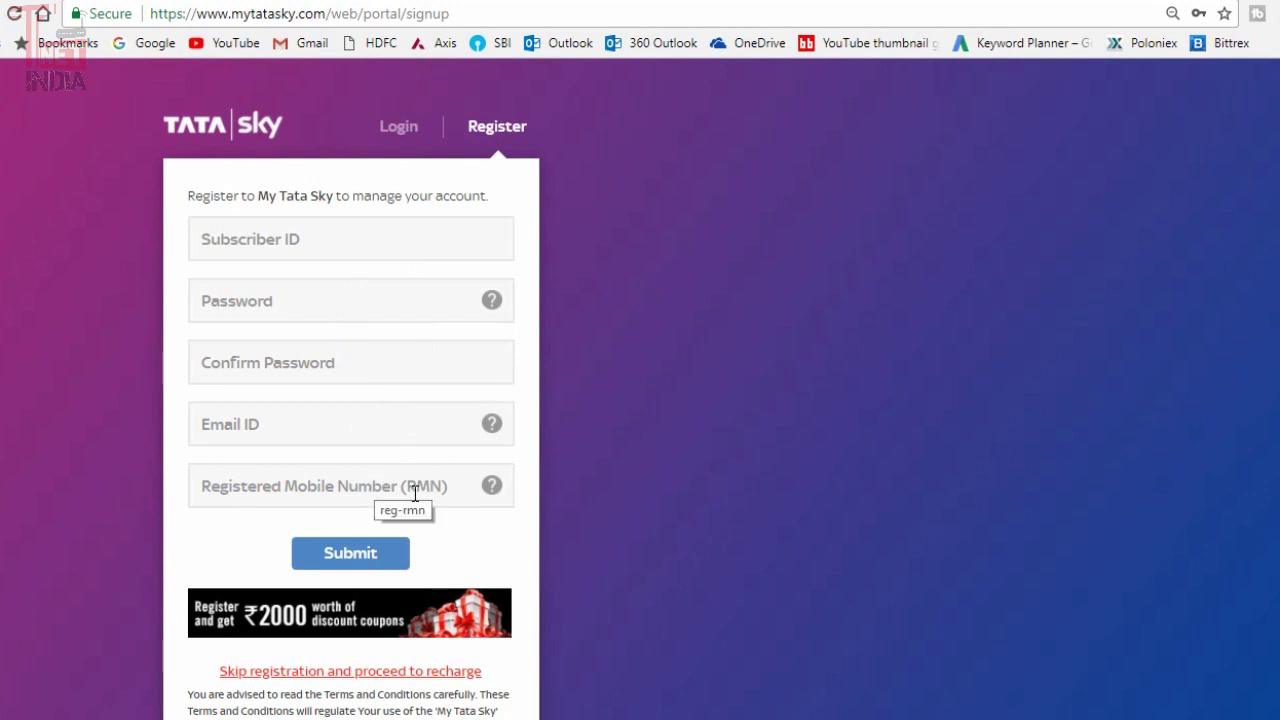
scroll(391, 563, "down", 2)
scroll(391, 565, "up", 1)
scroll(391, 563, "up", 2)
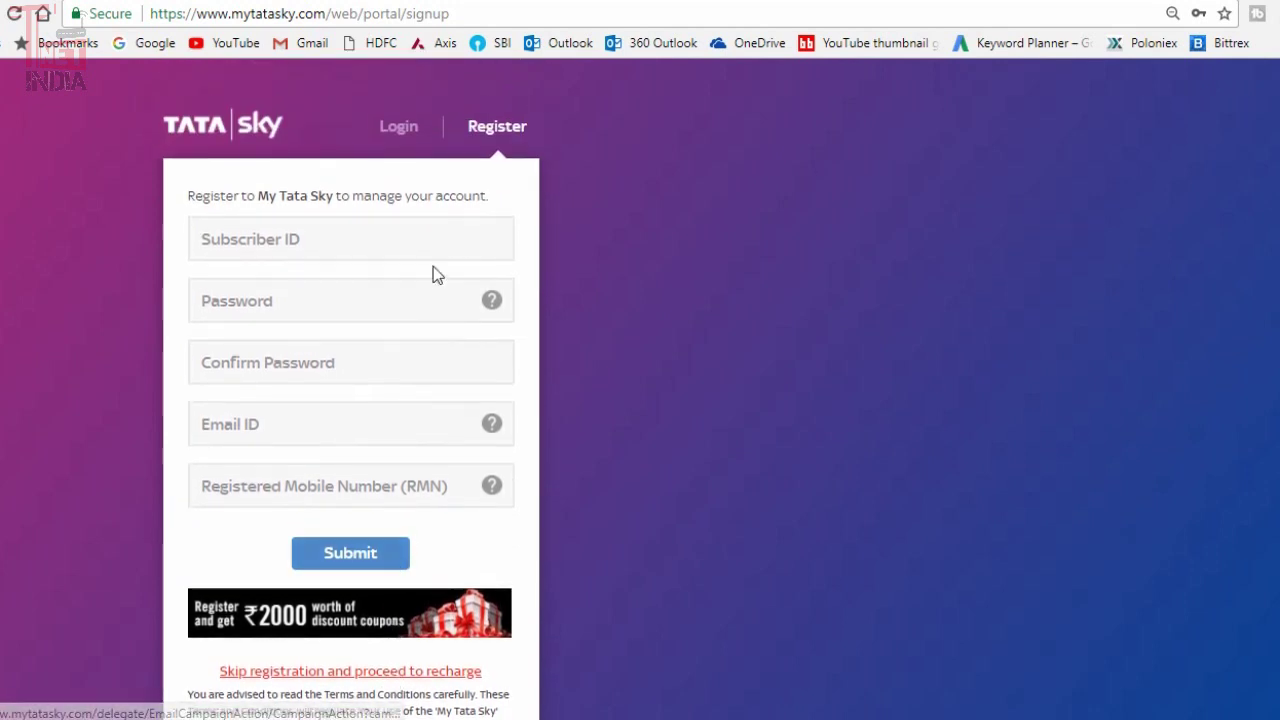
left_click(395, 130)
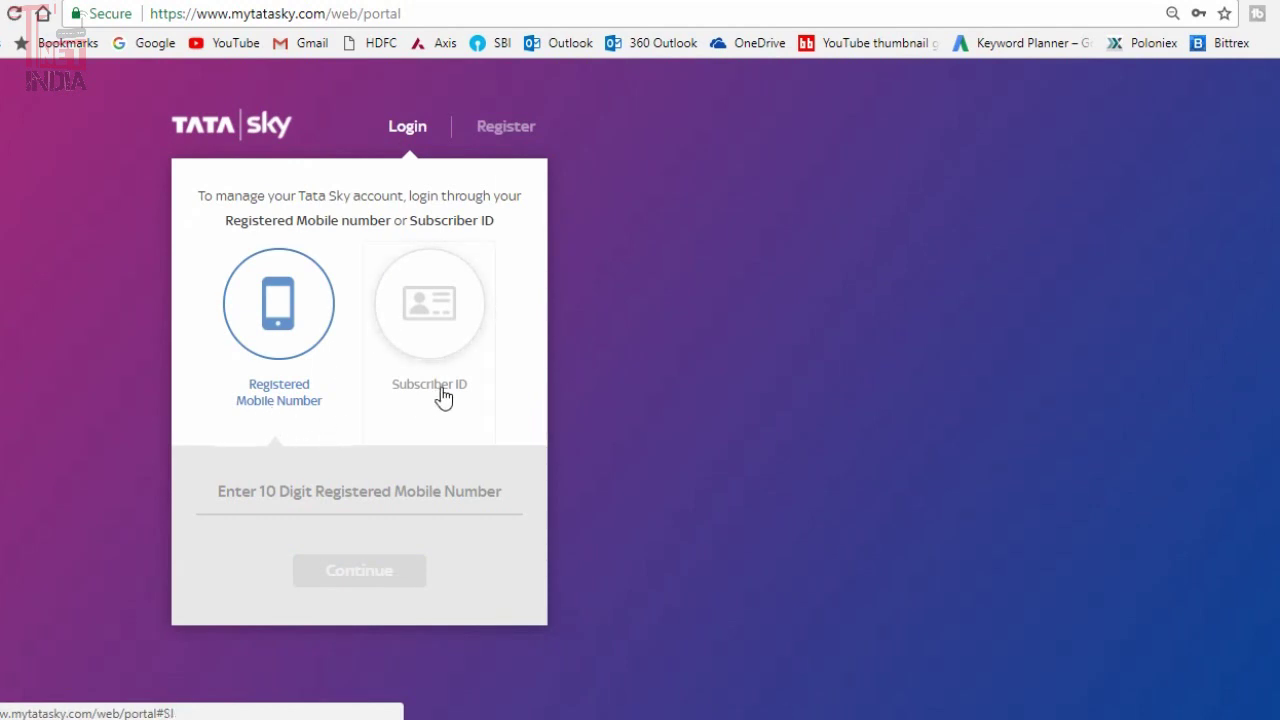
- Log in to the account with the subscriber ID and view the account home page
left_click(443, 322)
left_click(405, 492)
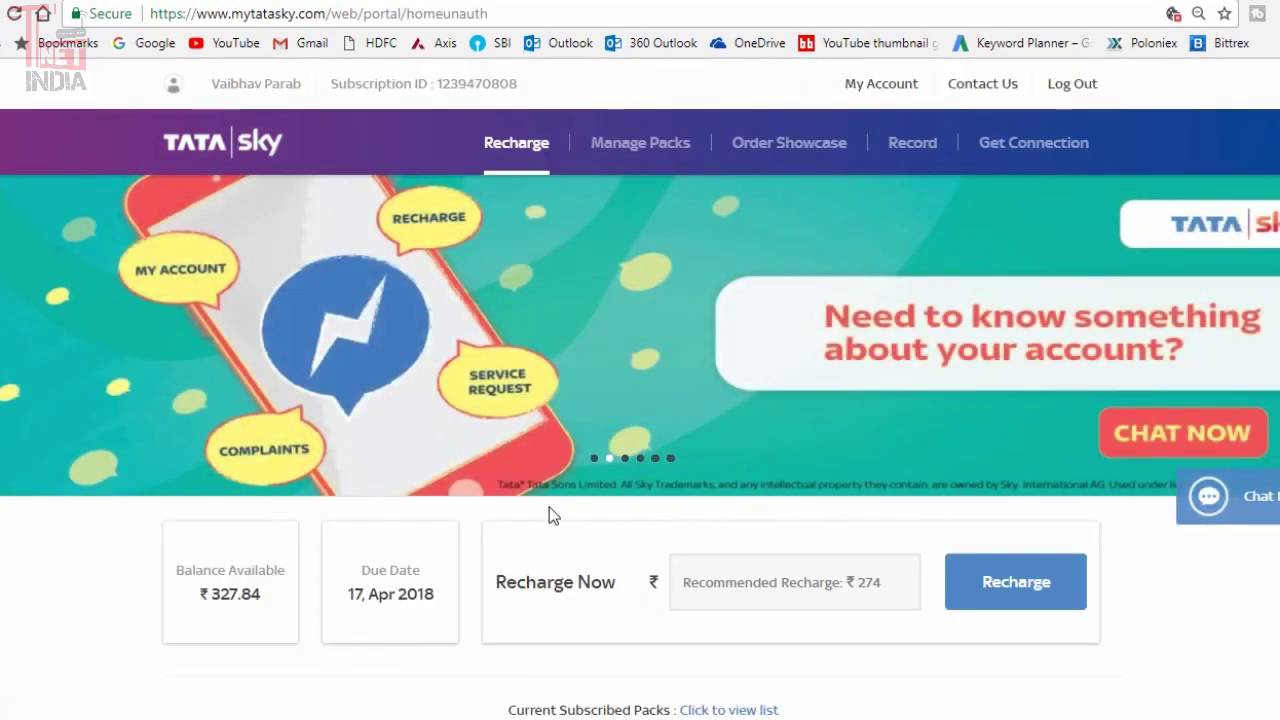
scroll(549, 507, "down", 2)
scroll(549, 507, "up", 2)
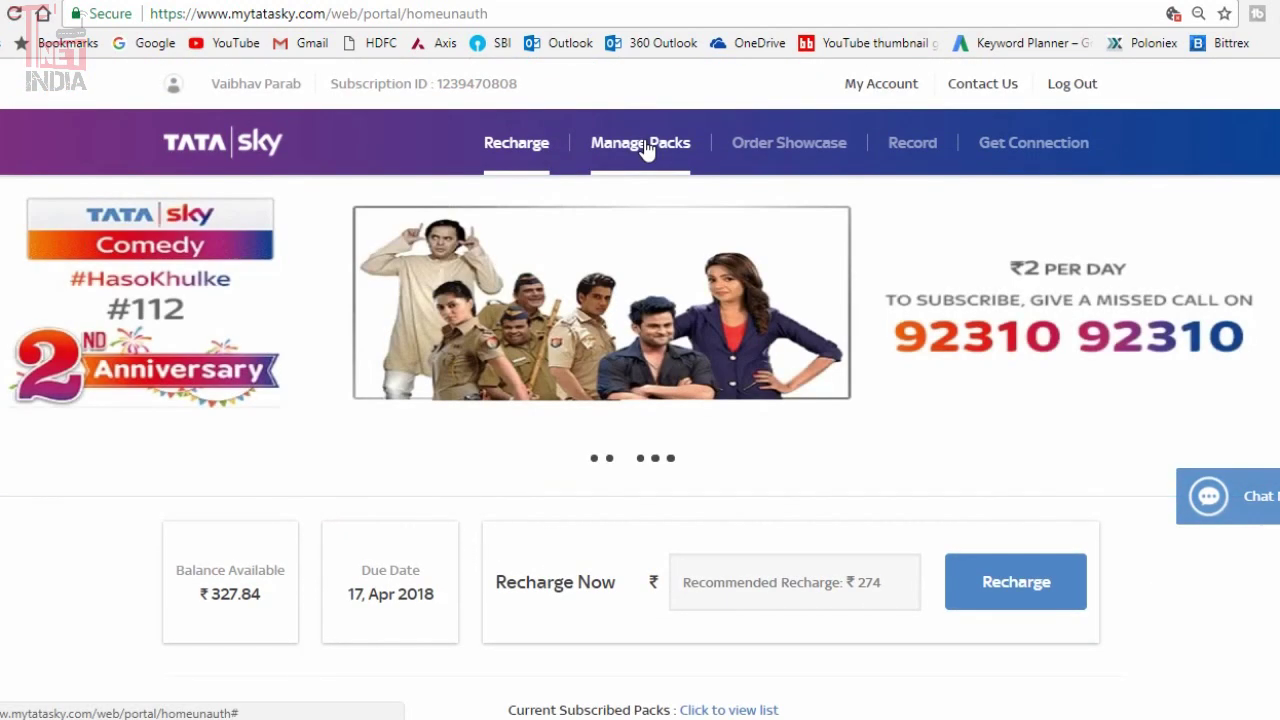
- Open Manage Packs, submitting the account password to access the section
left_click(645, 147)
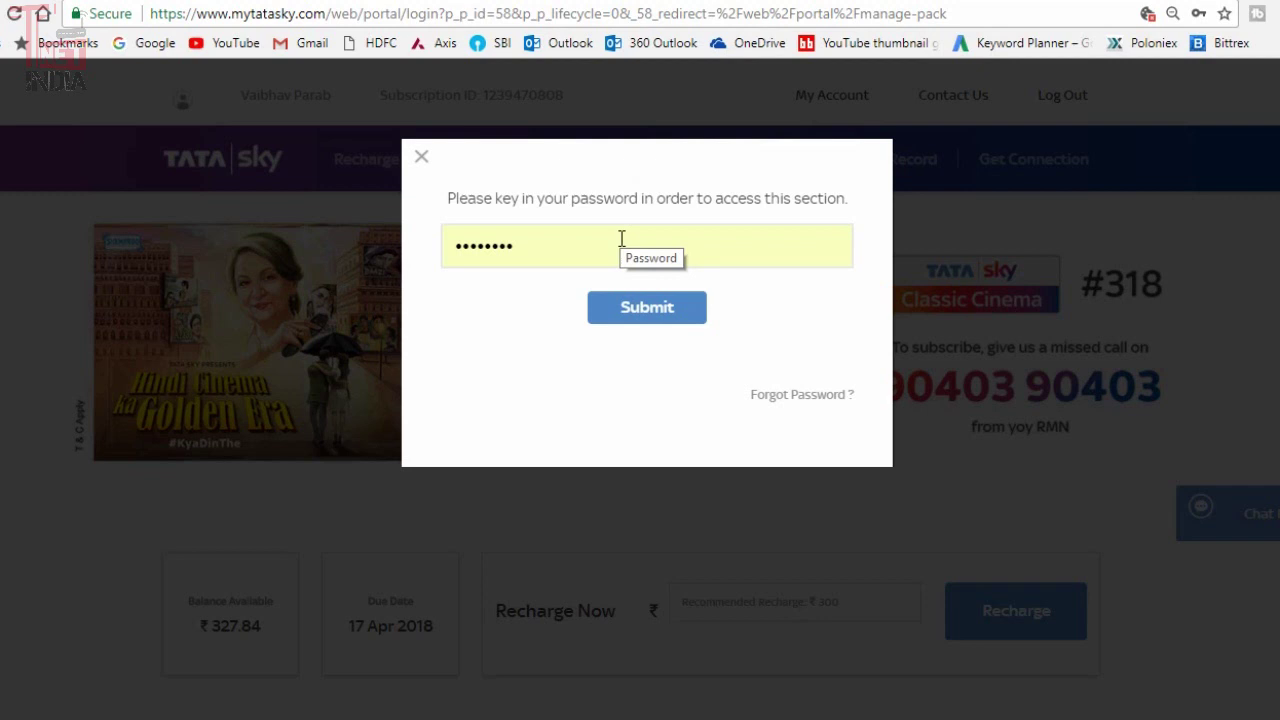
left_click(679, 316)
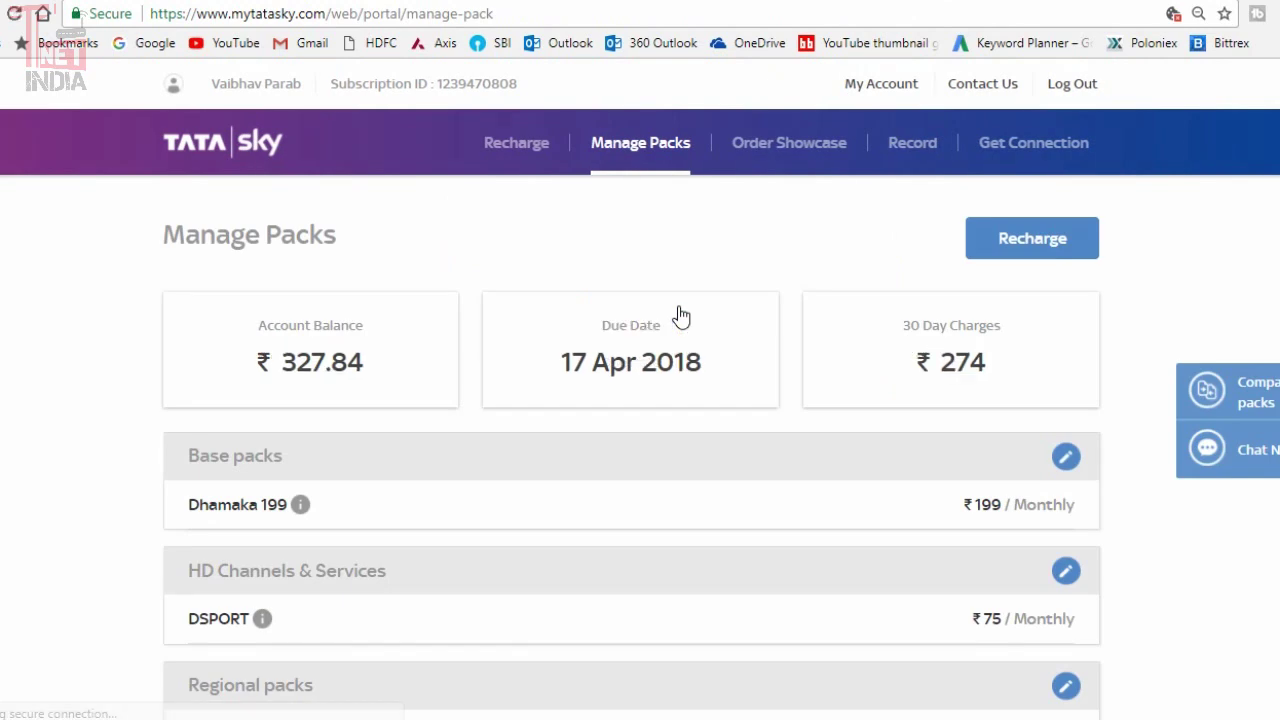
- Examine the account balance, due date, 30-day charges and every currently subscribed pack category
scroll(679, 316, "down", 2)
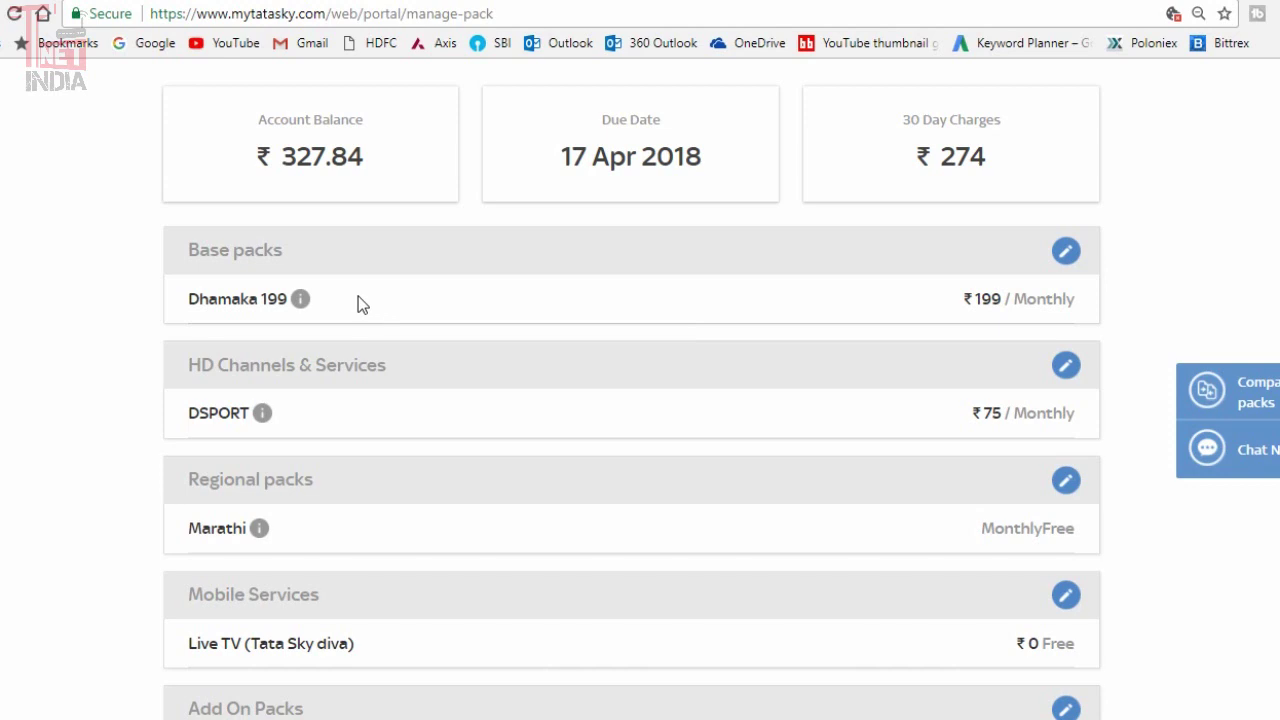
scroll(356, 294, "up", 2)
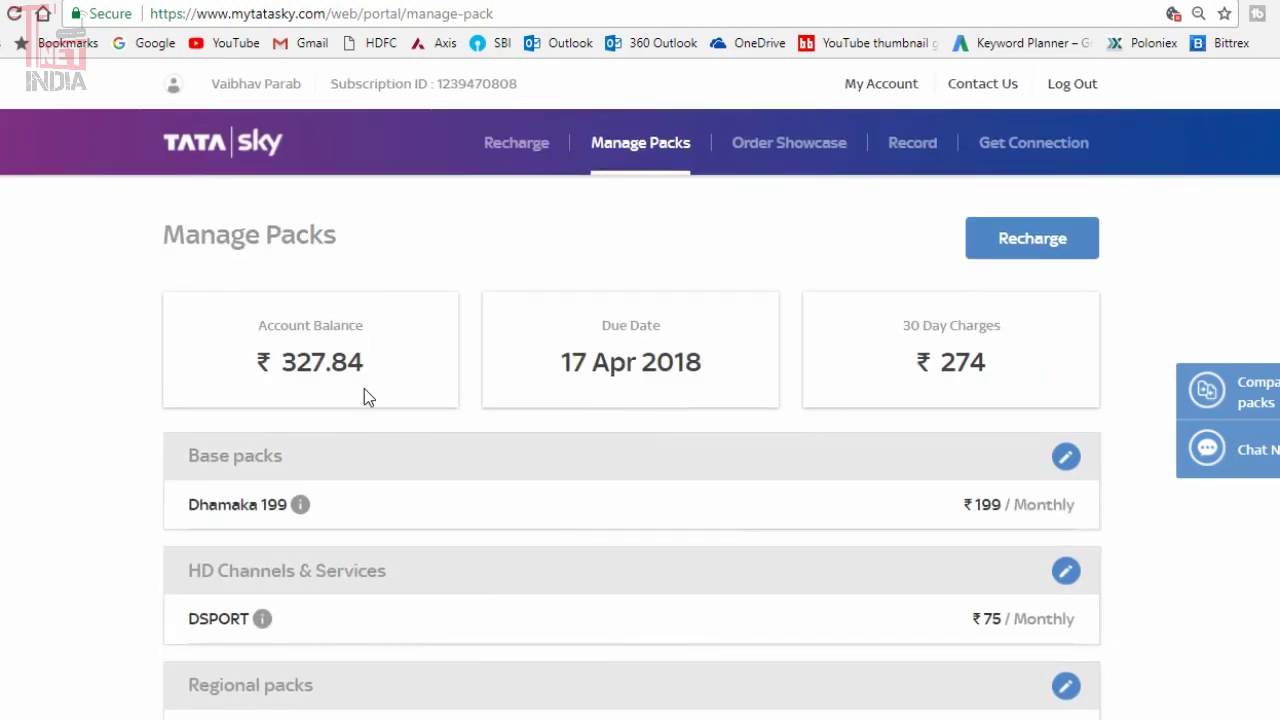
scroll(366, 394, "down", 1)
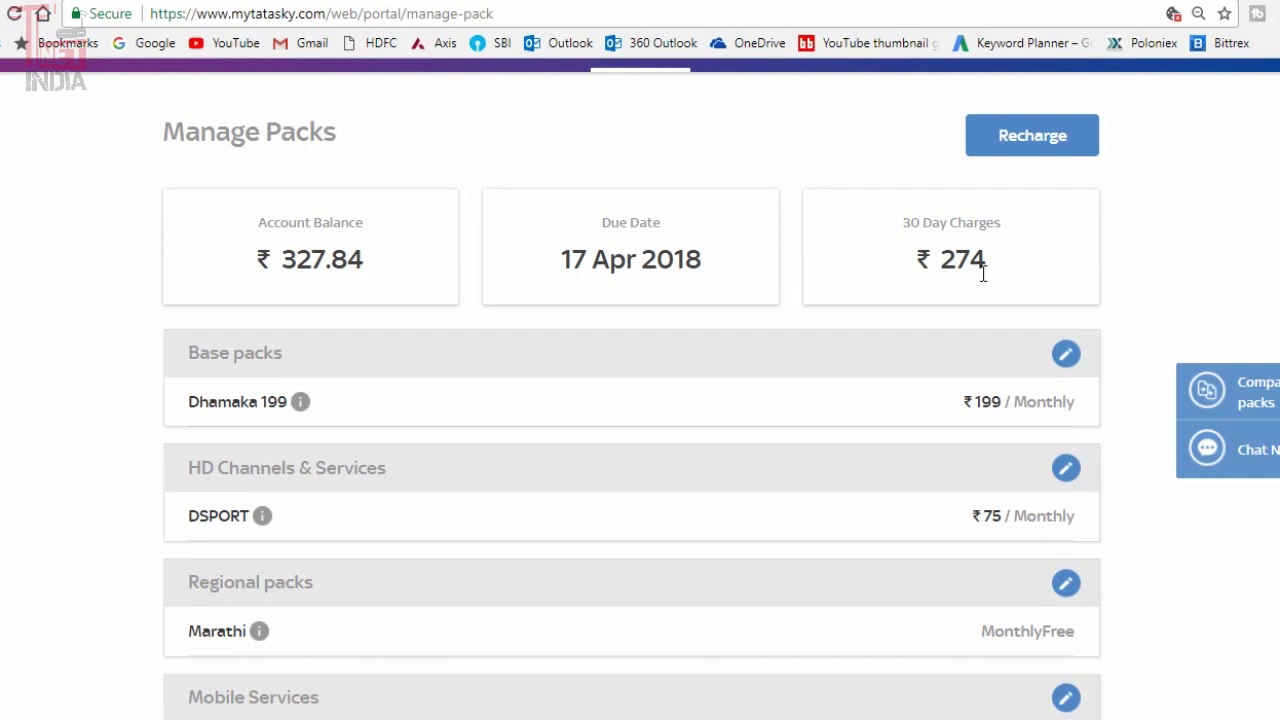
scroll(983, 273, "down", 1)
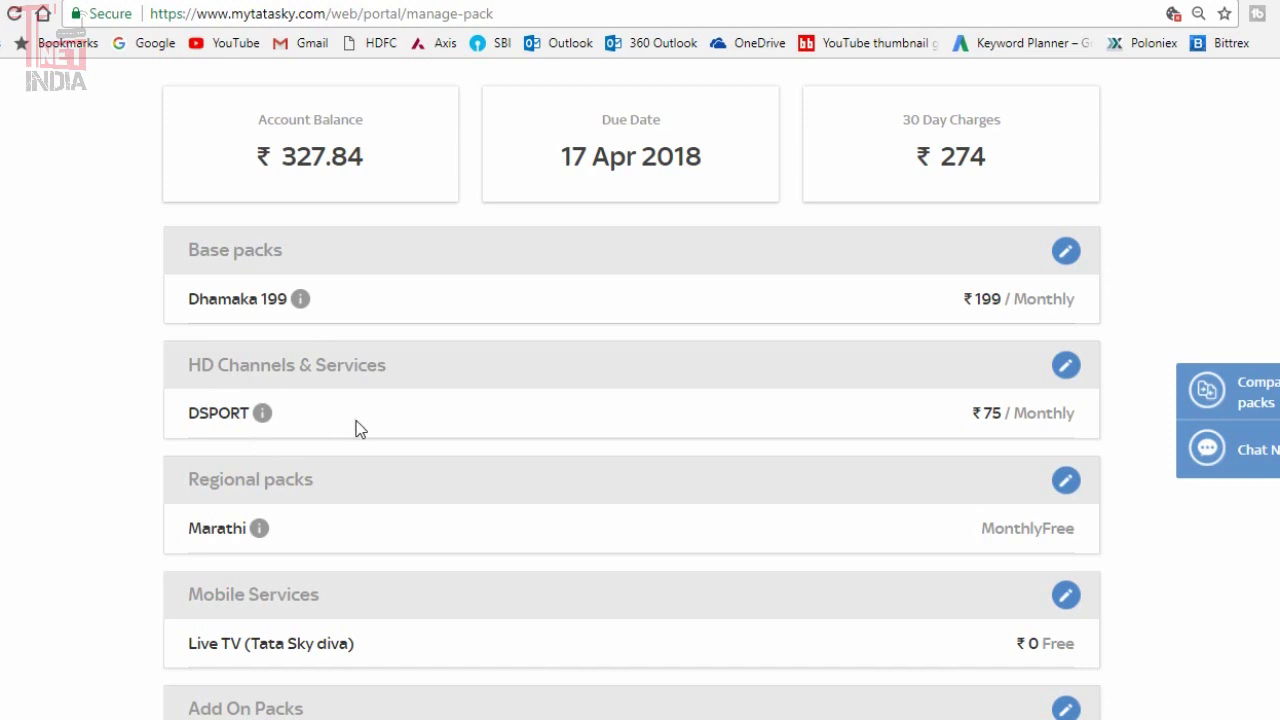
scroll(360, 428, "down", 3)
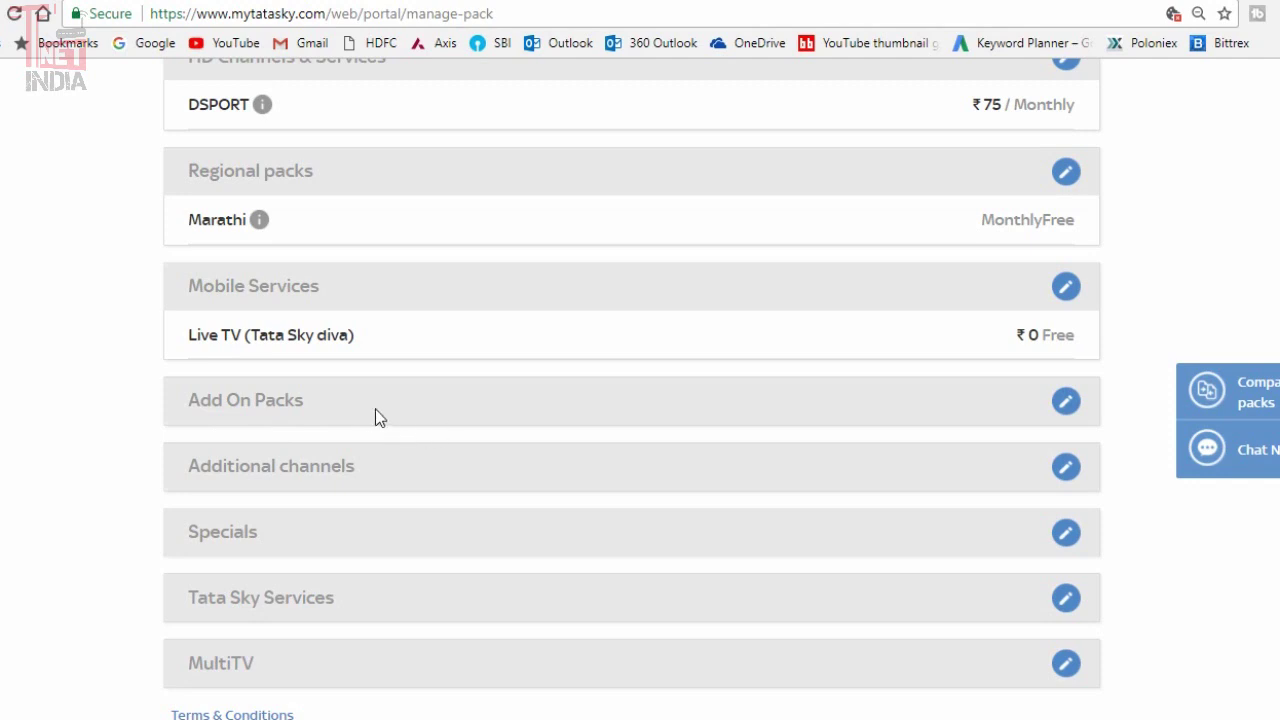
scroll(375, 409, "down", 1)
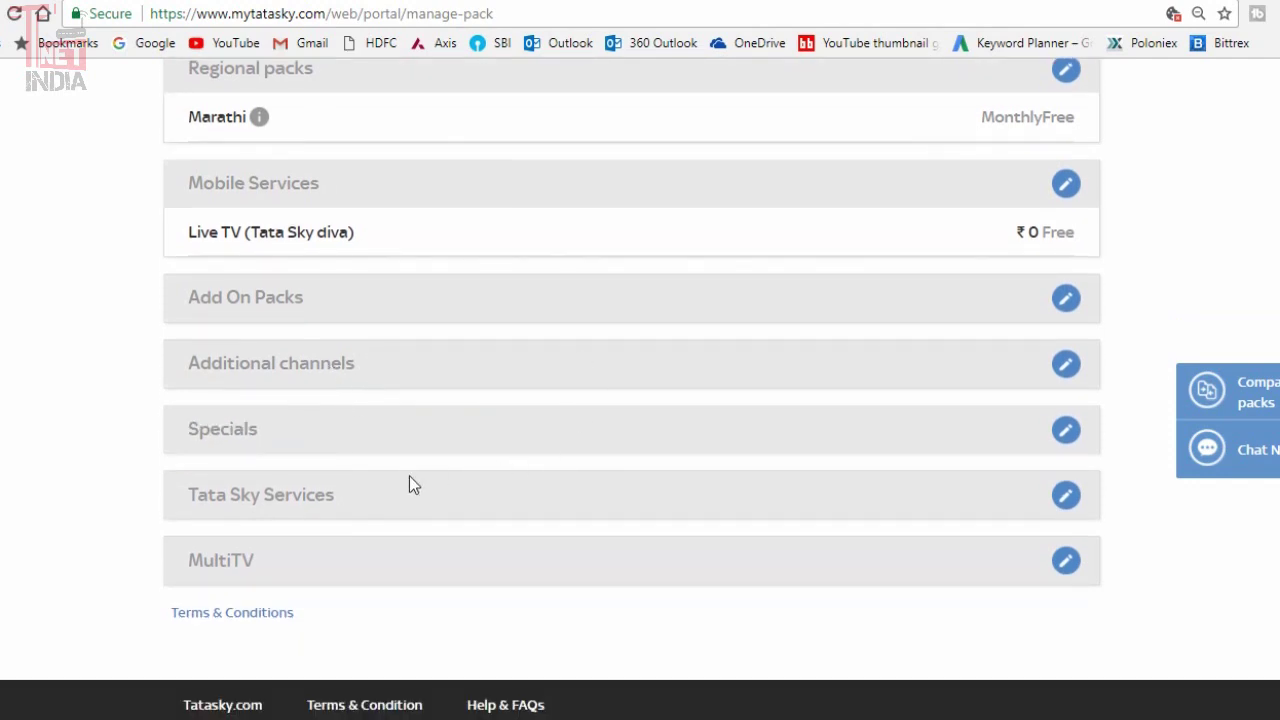
scroll(515, 378, "up", 3)
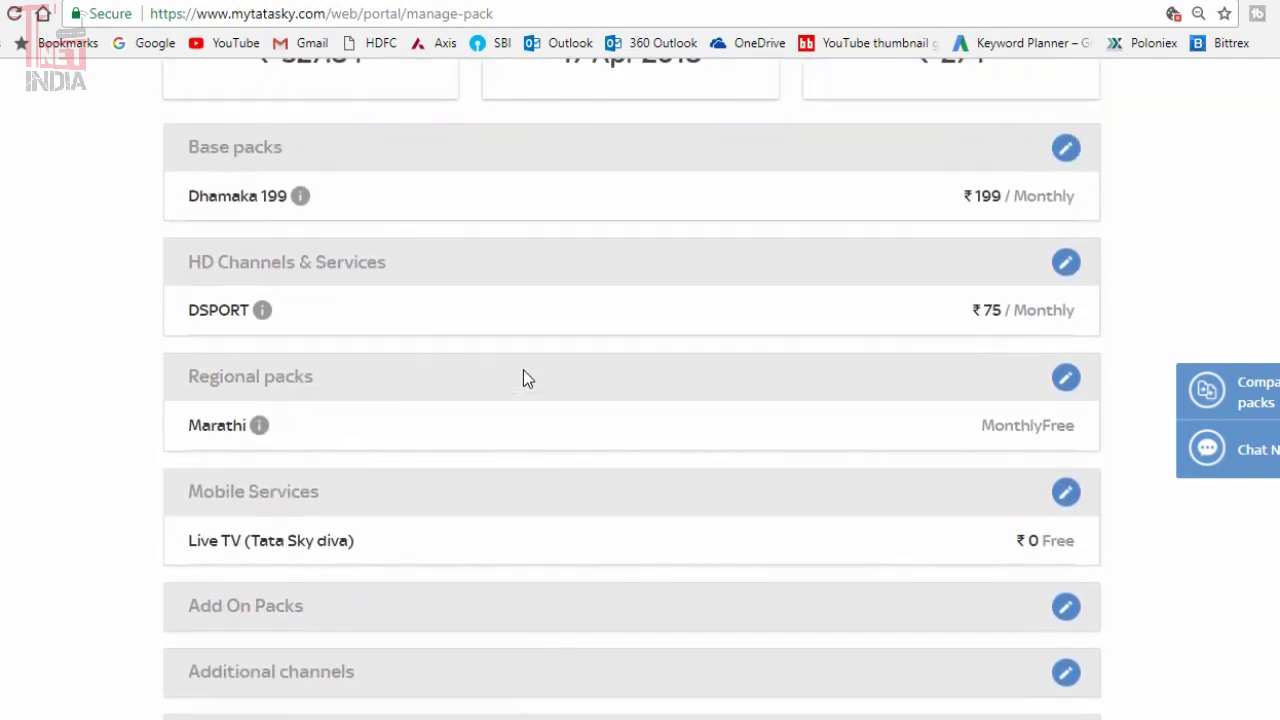
scroll(523, 370, "up", 1)
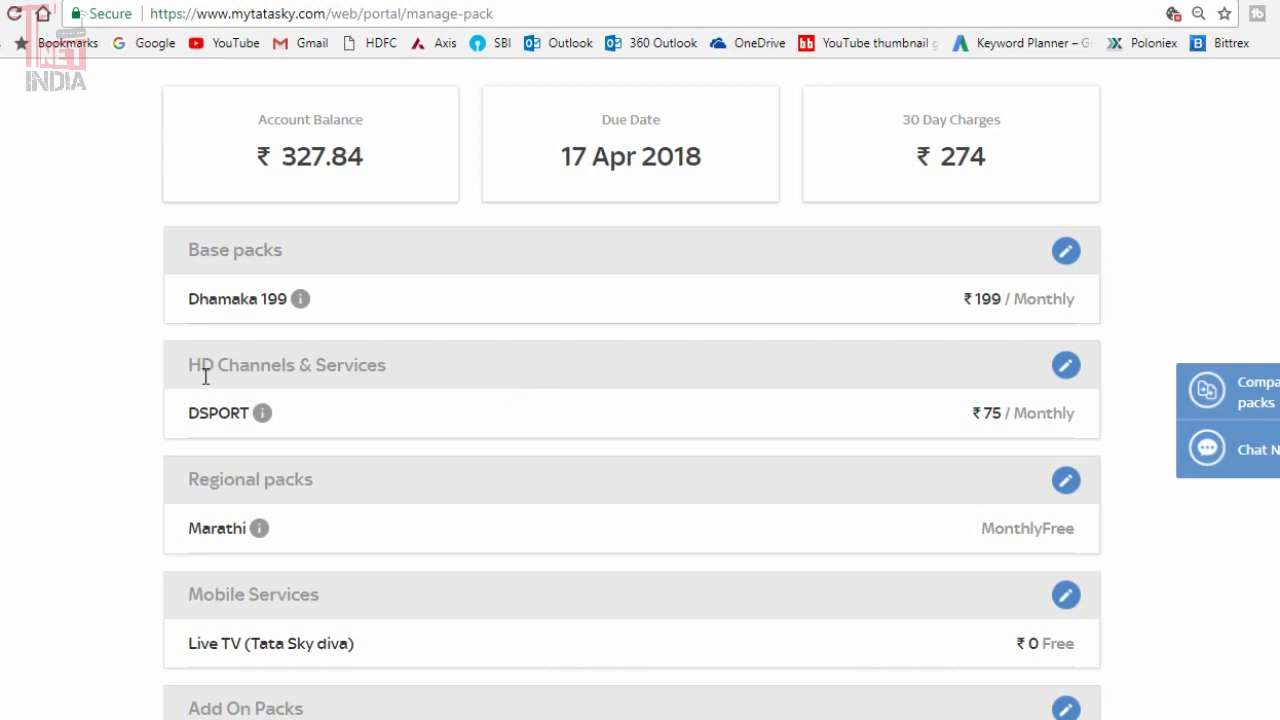
- Open HD Channels & Services for editing and view its current and available packs
left_click(1066, 367)
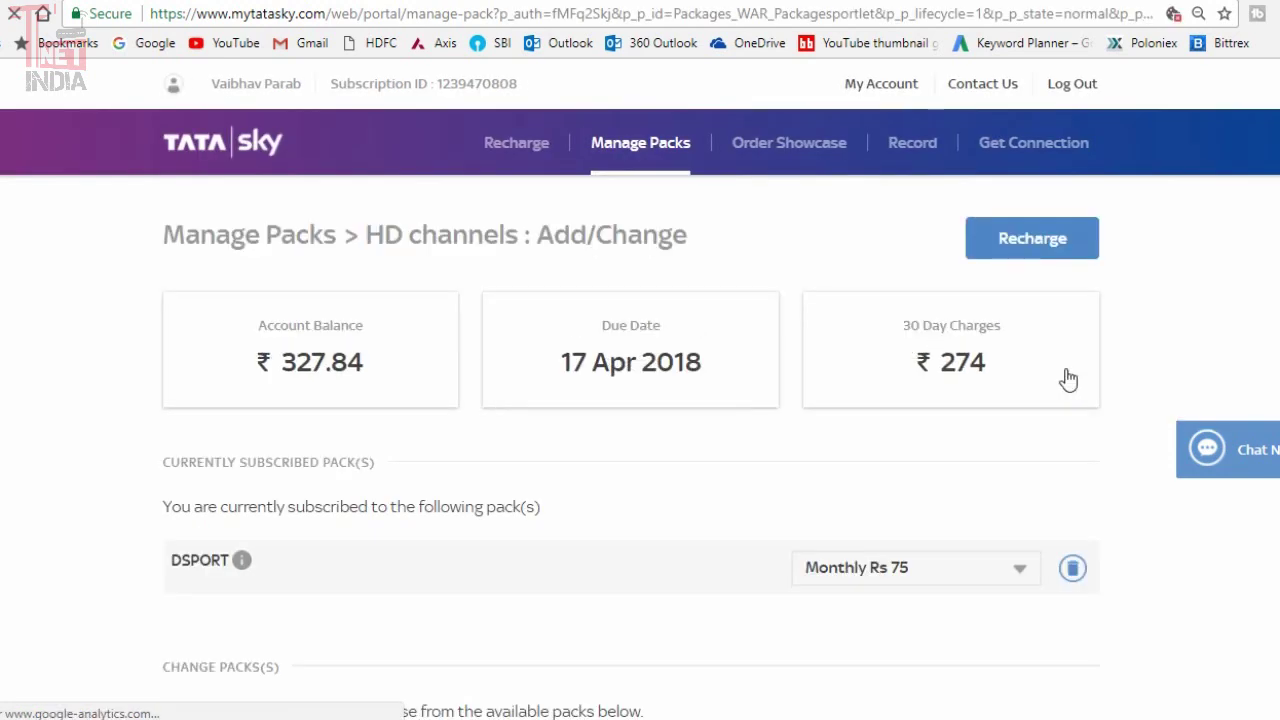
scroll(1068, 377, "down", 2)
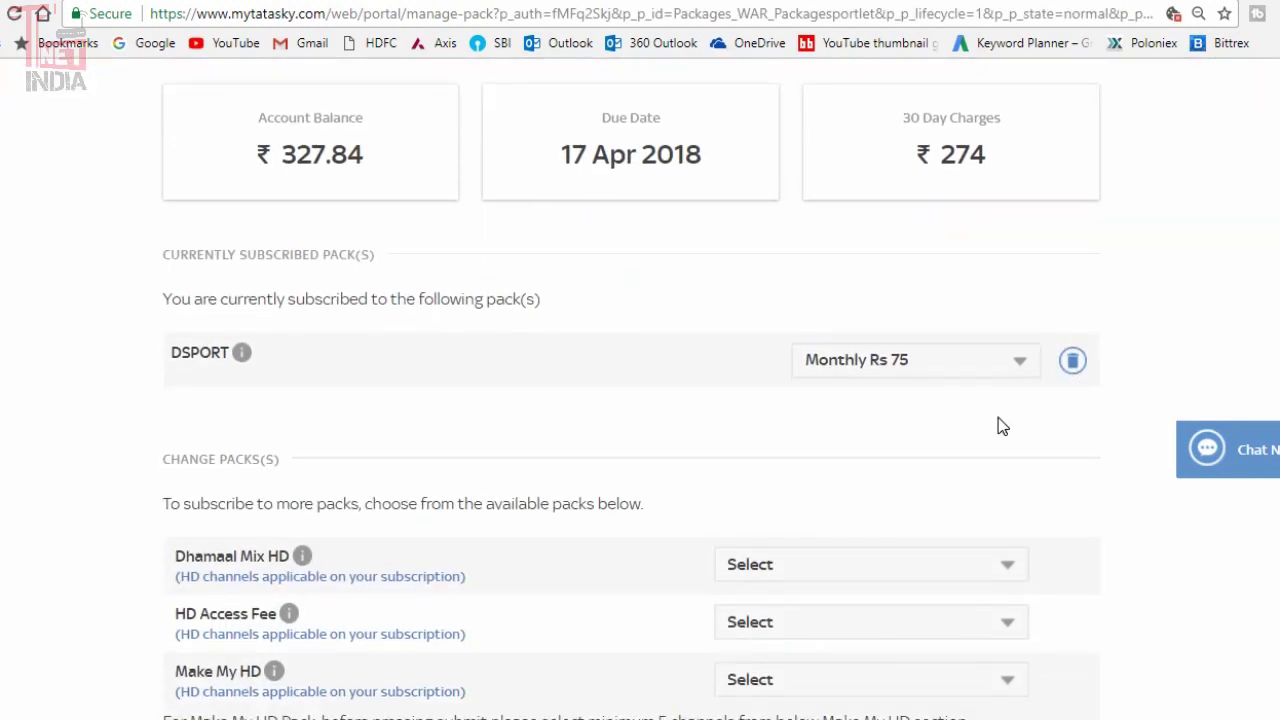
scroll(997, 426, "down", 1)
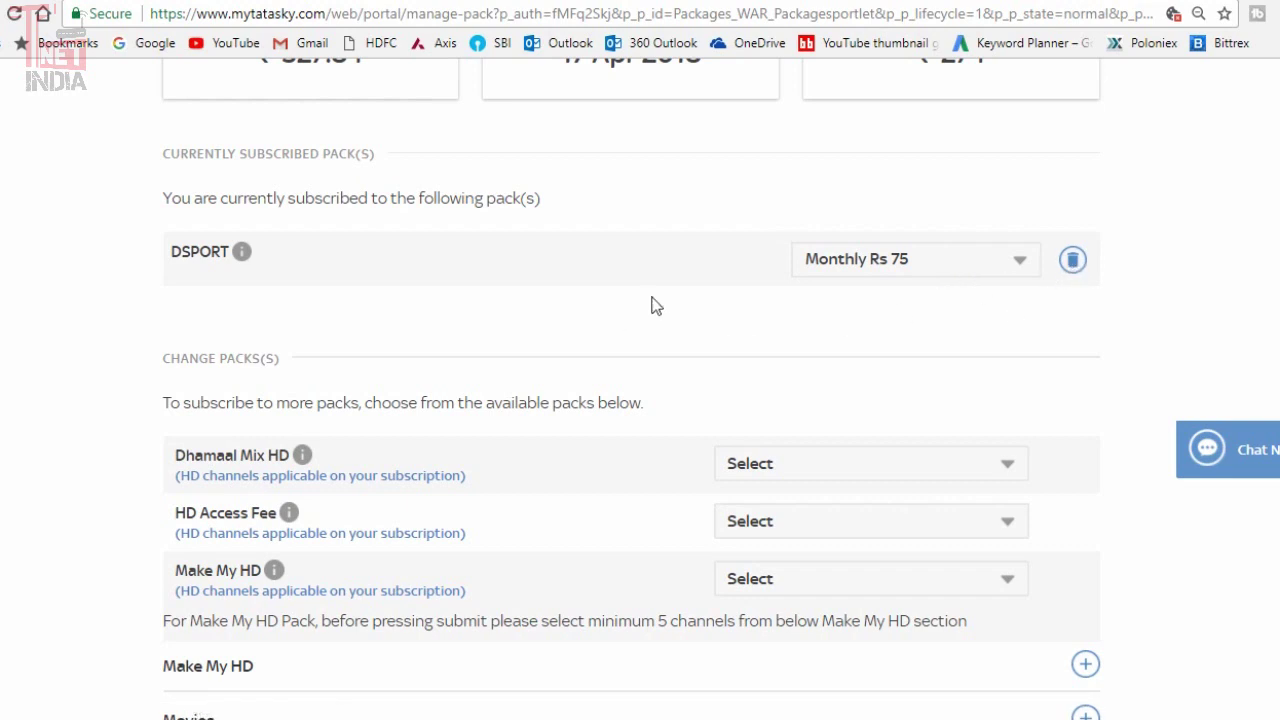
scroll(627, 305, "down", 1)
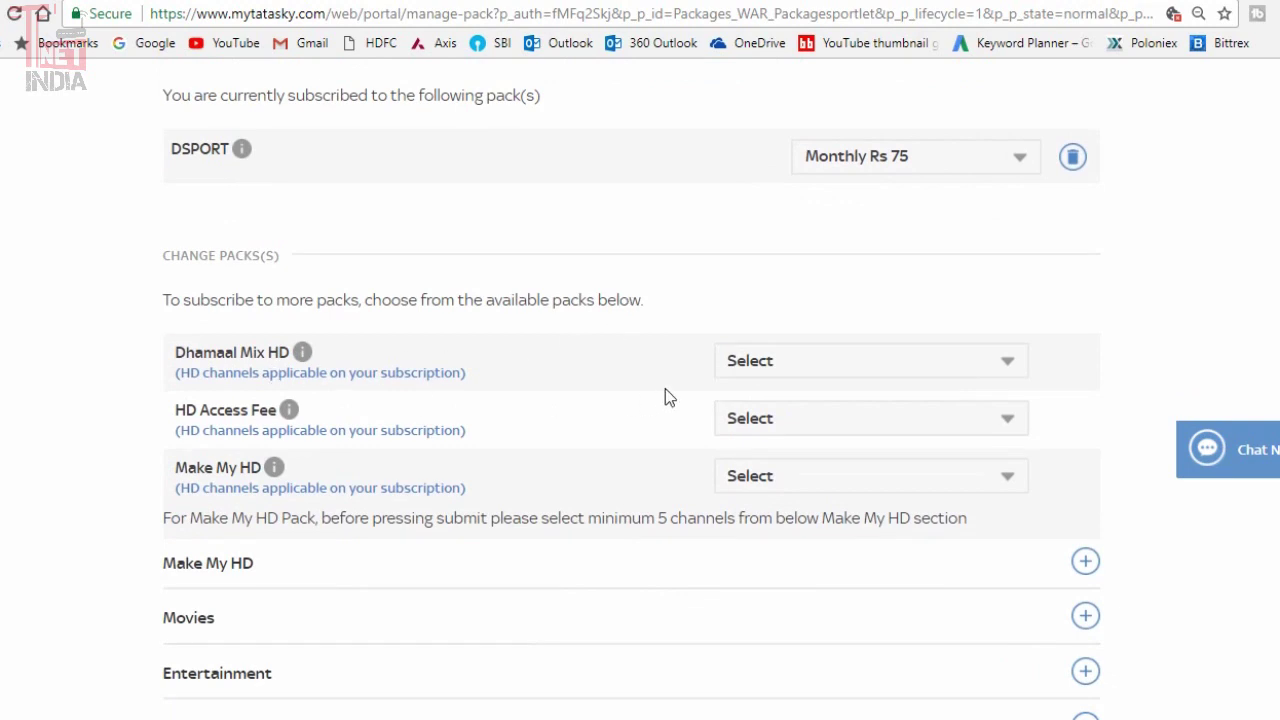
- Check the subscription period and price options for Dhamaal Mix HD and HD Access Fee without choosing any
left_click(785, 369)
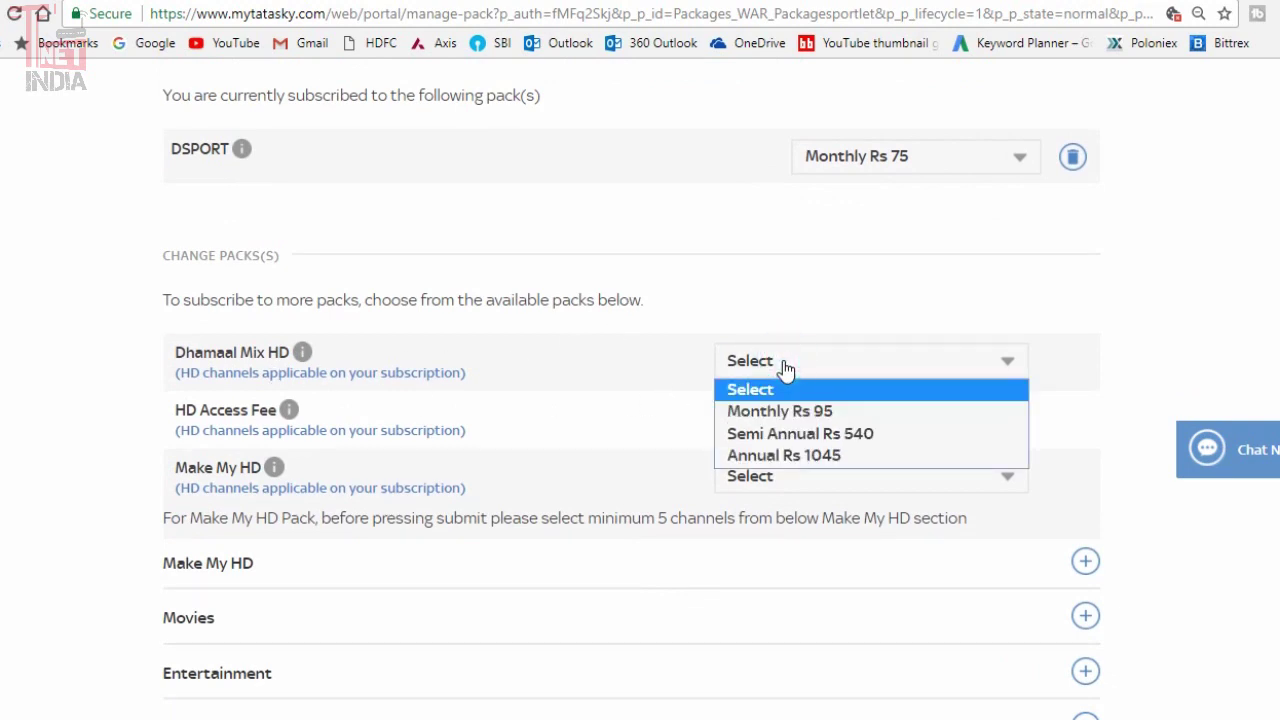
left_click(661, 327)
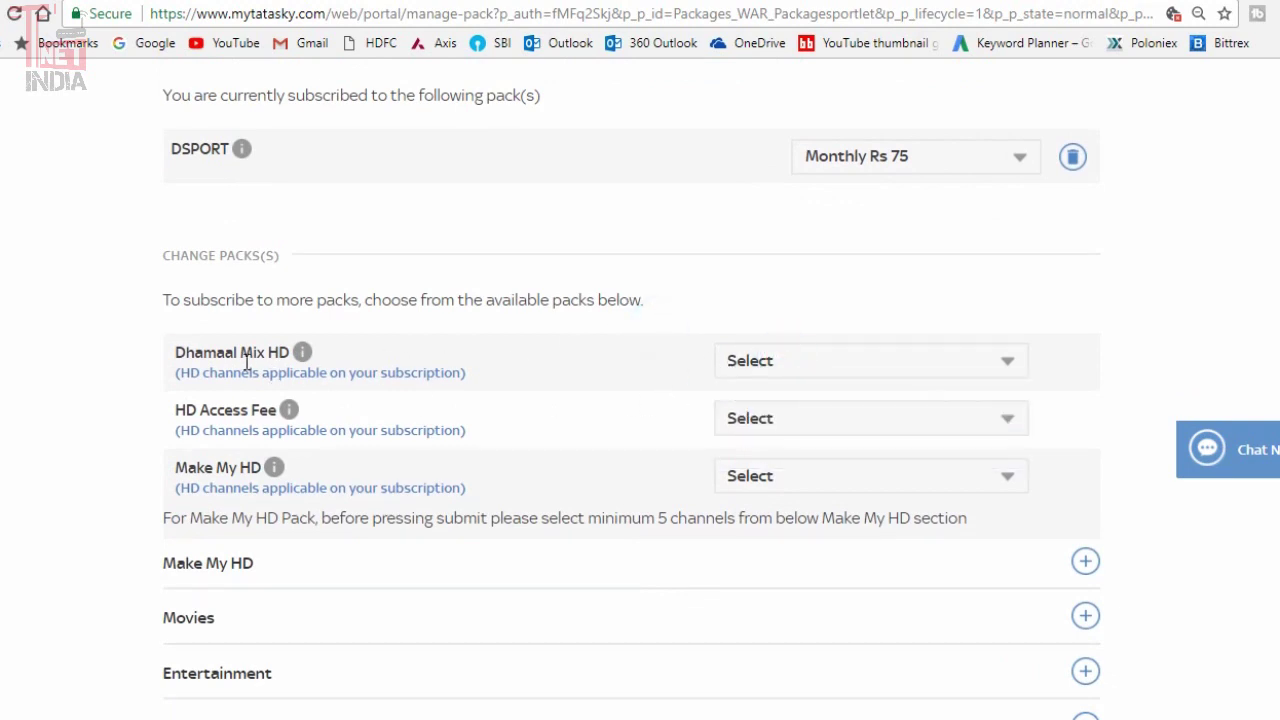
left_click(808, 366)
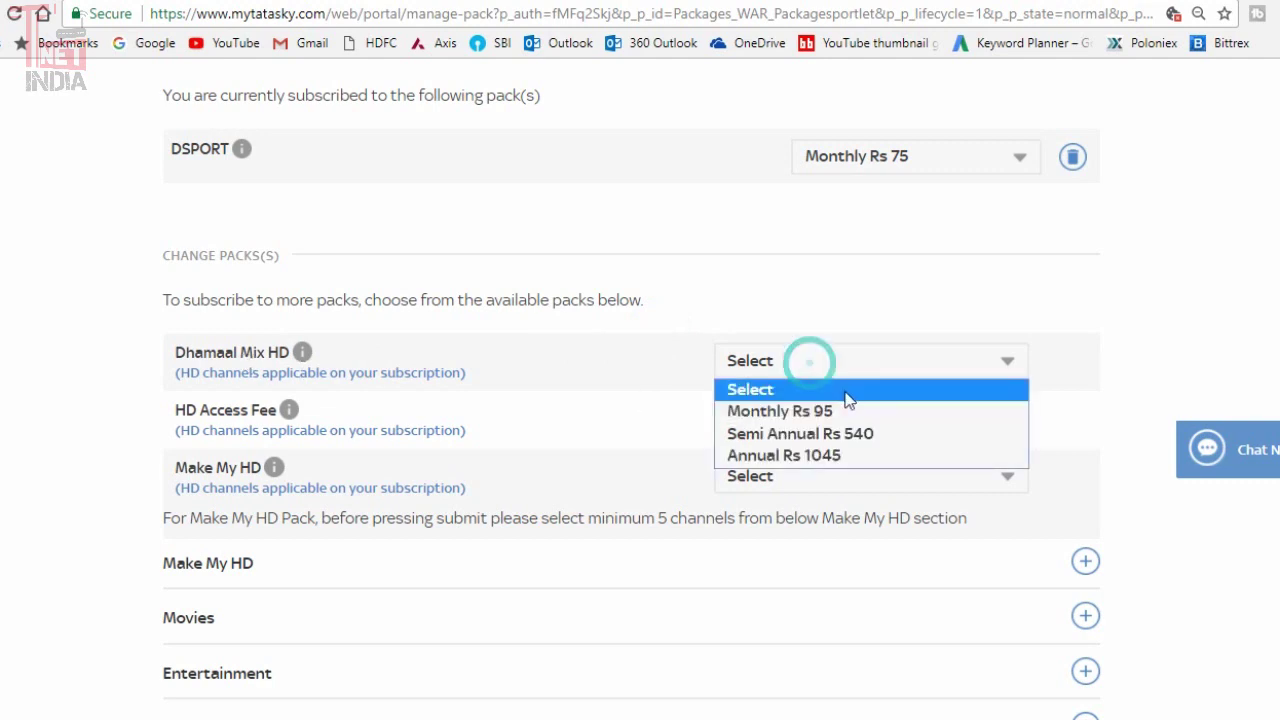
left_click(648, 355)
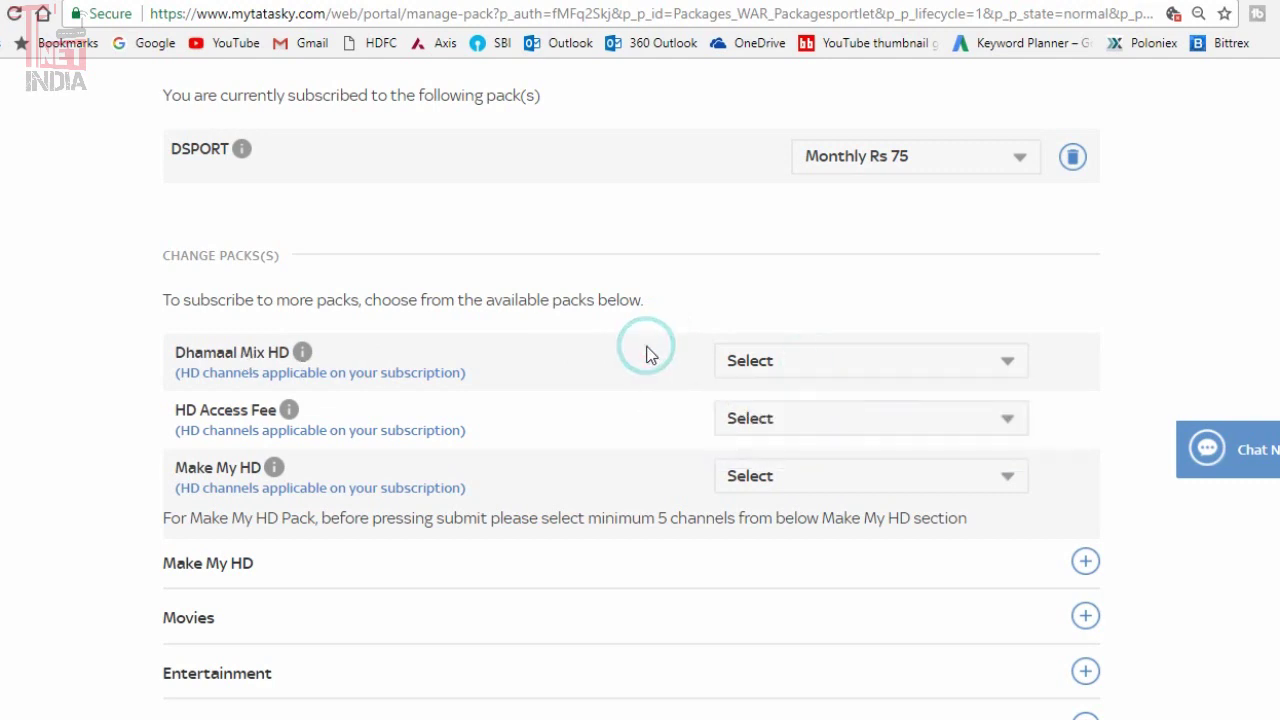
scroll(650, 354, "down", 1)
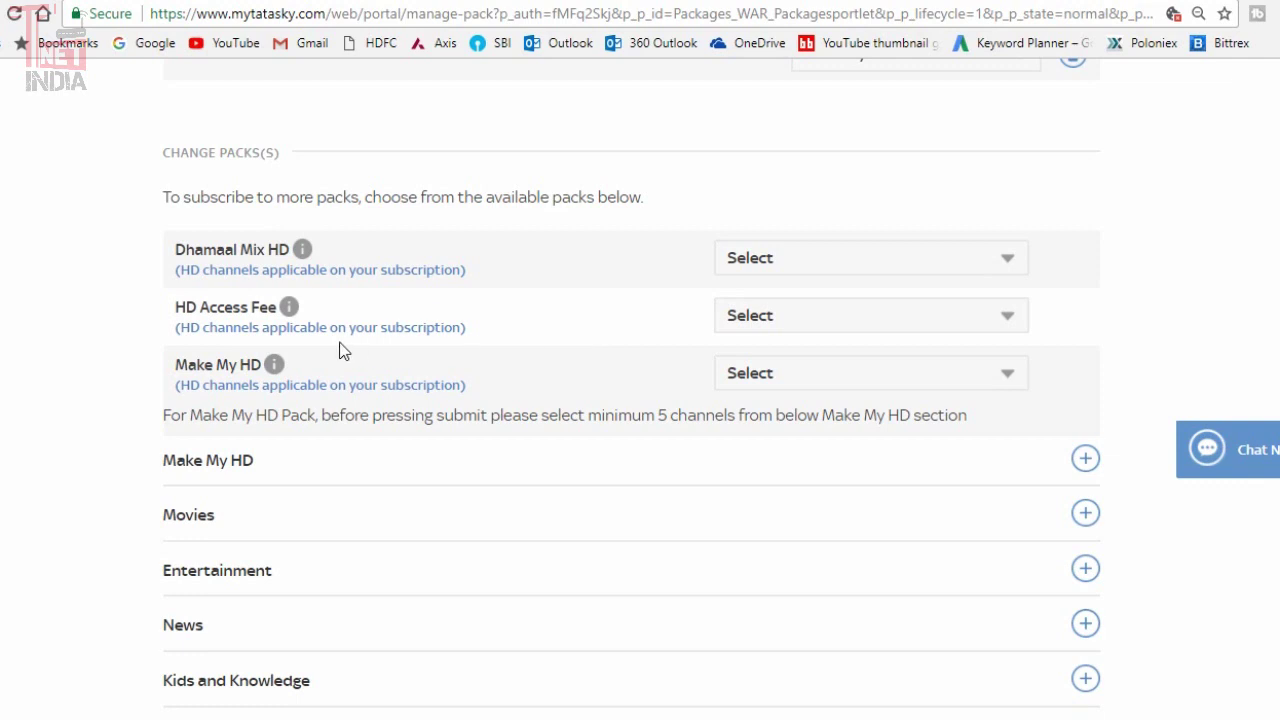
left_click(916, 324)
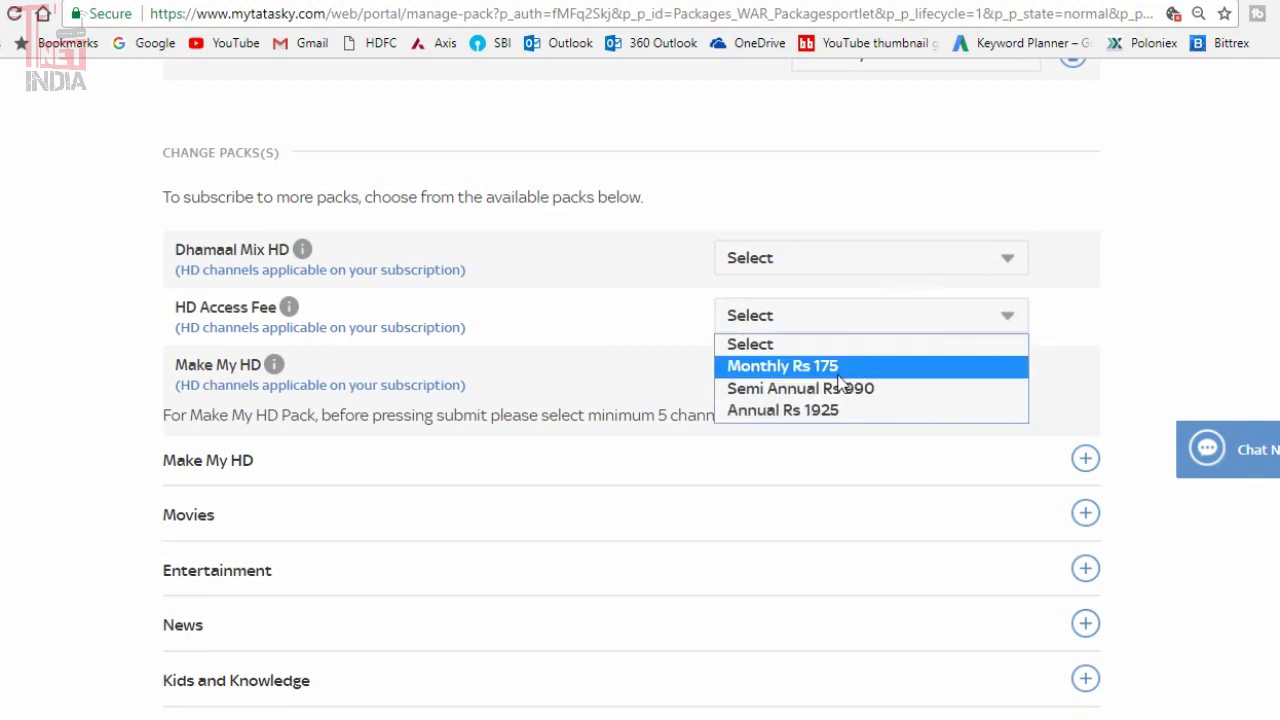
left_click(602, 296)
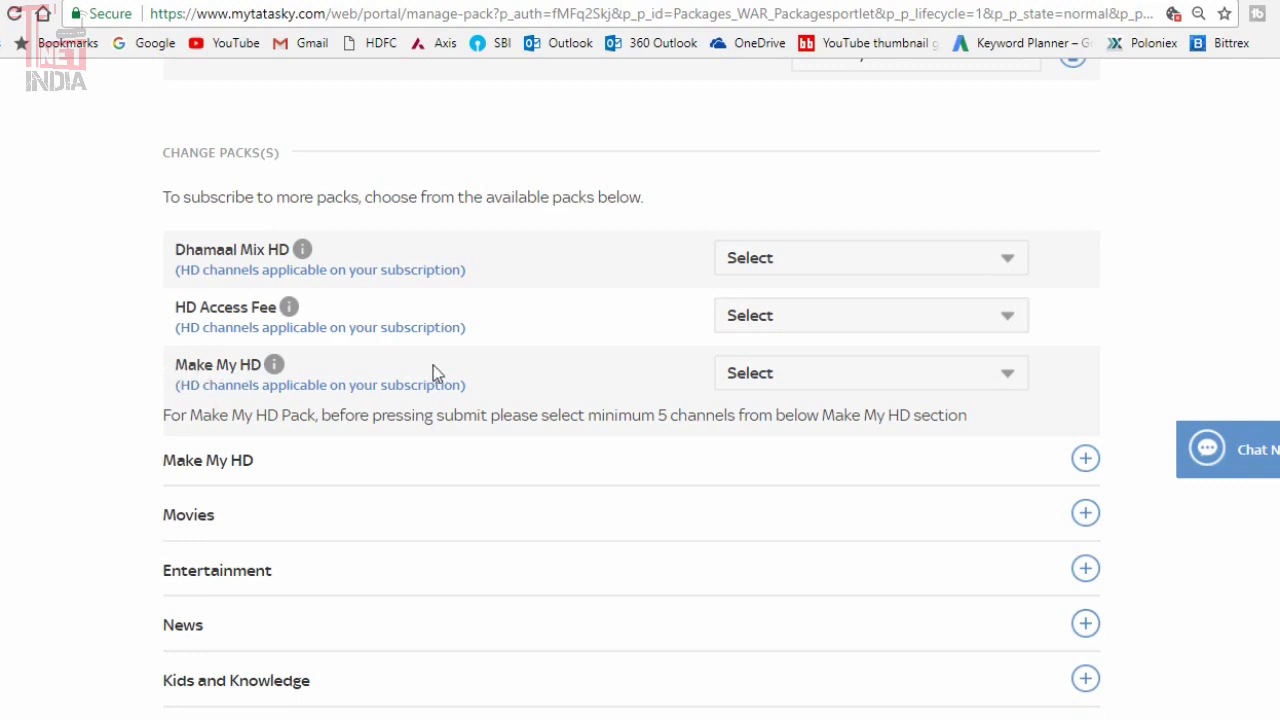
- Choose Monthly Rs 30 for the Make My HD pack and expand the Make My HD channel list
left_click(800, 380)
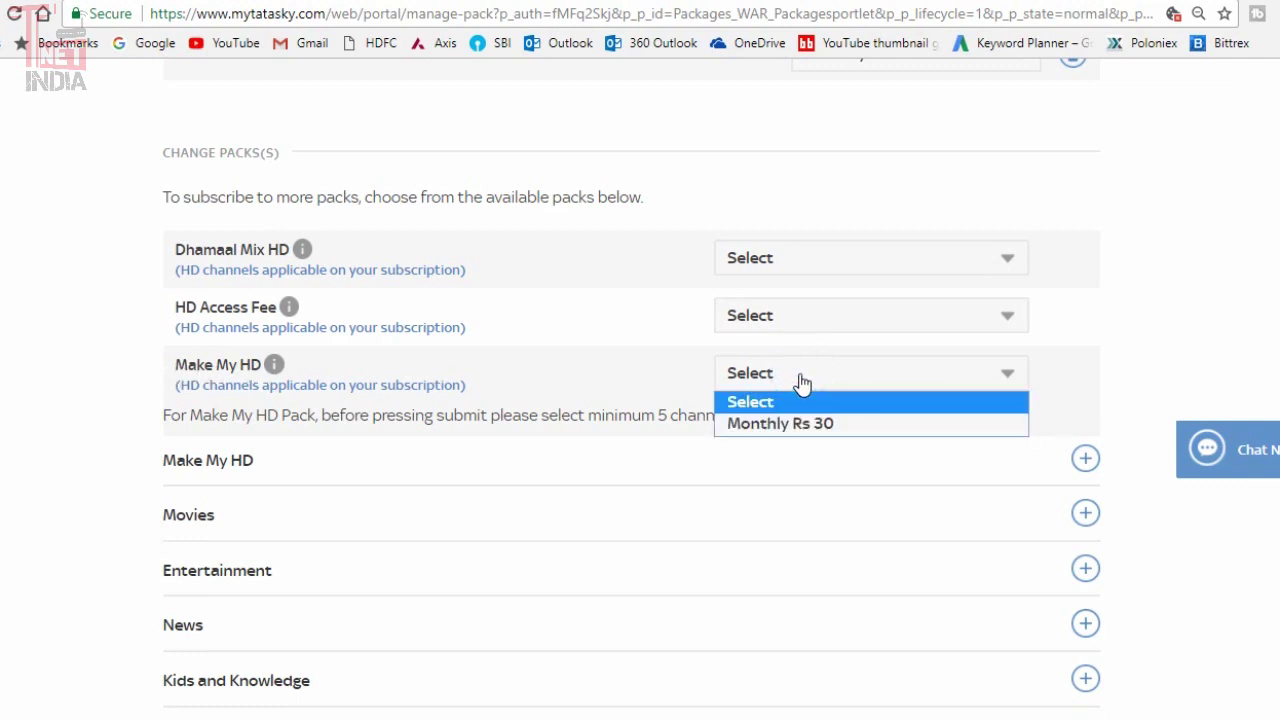
left_click(834, 427)
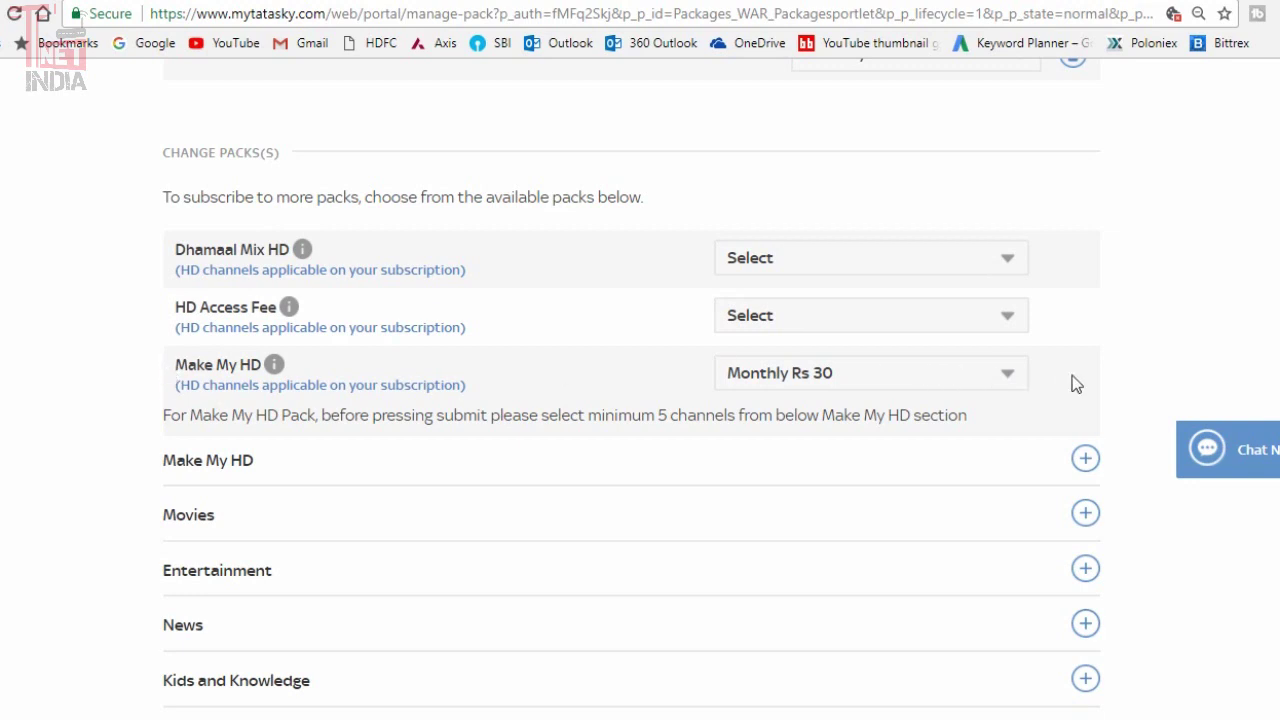
left_click(1086, 460)
scroll(1077, 471, "down", 3)
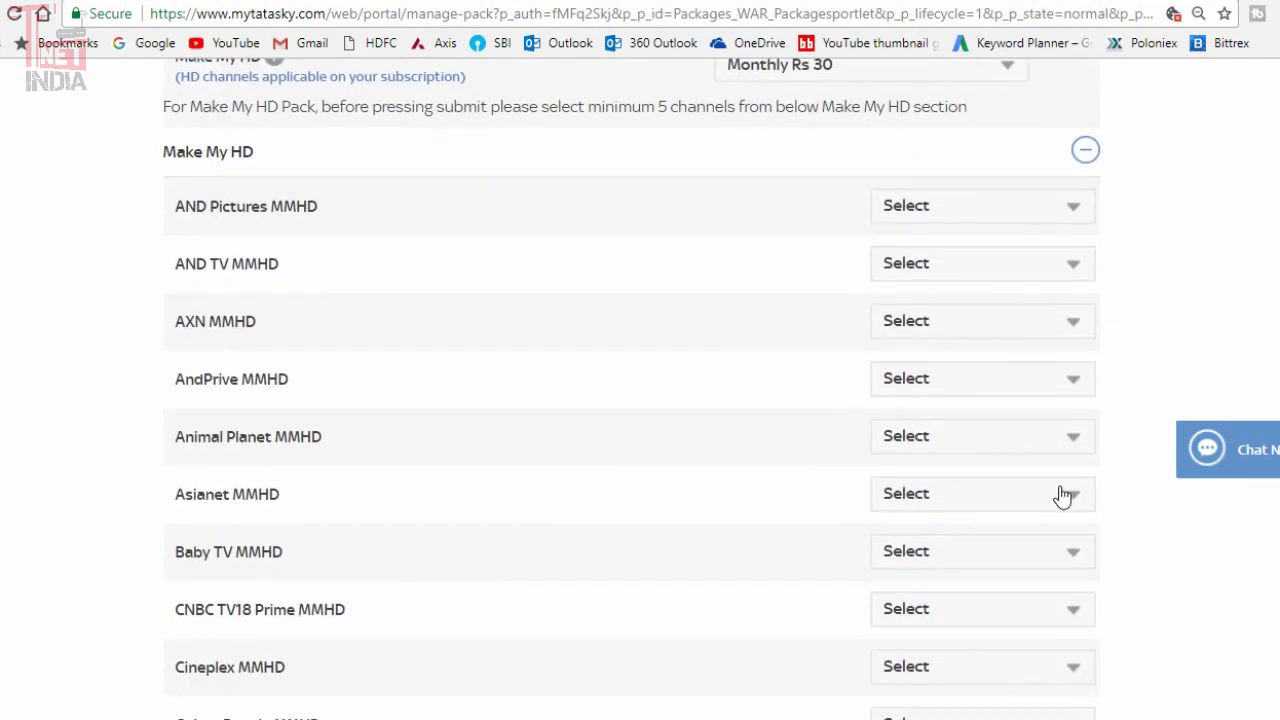
scroll(680, 465, "up", 2)
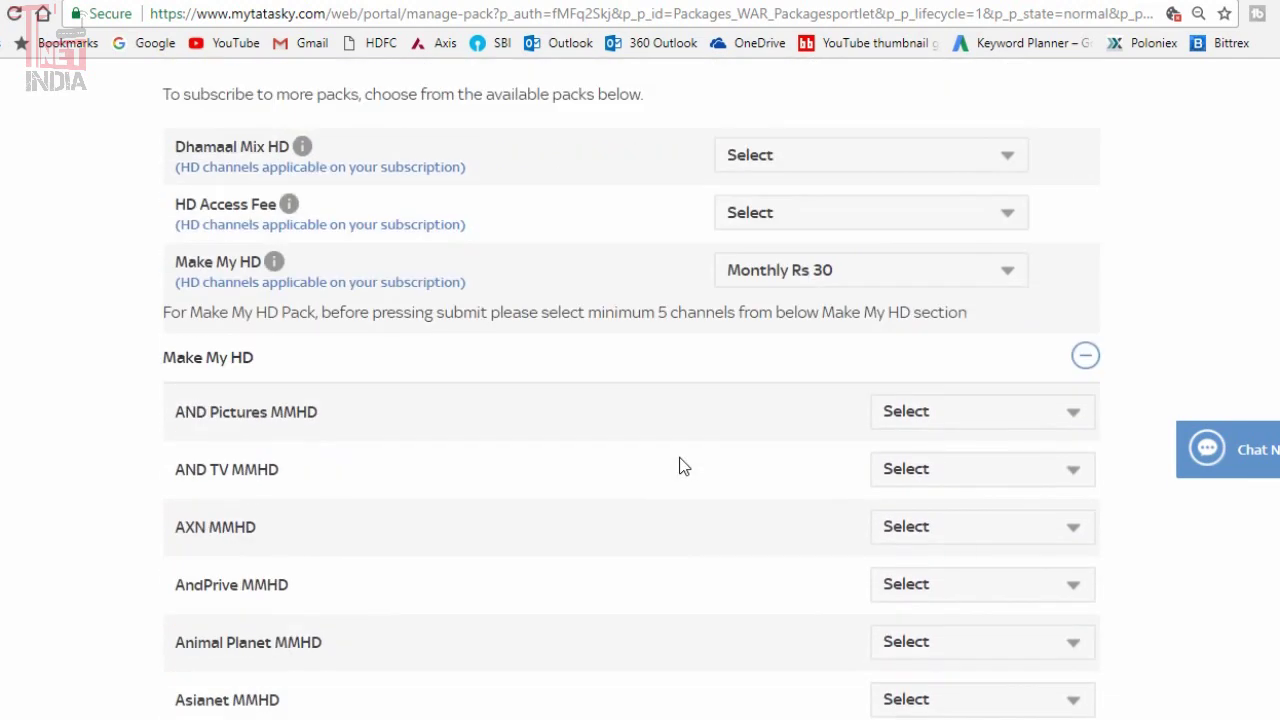
scroll(680, 466, "up", 2)
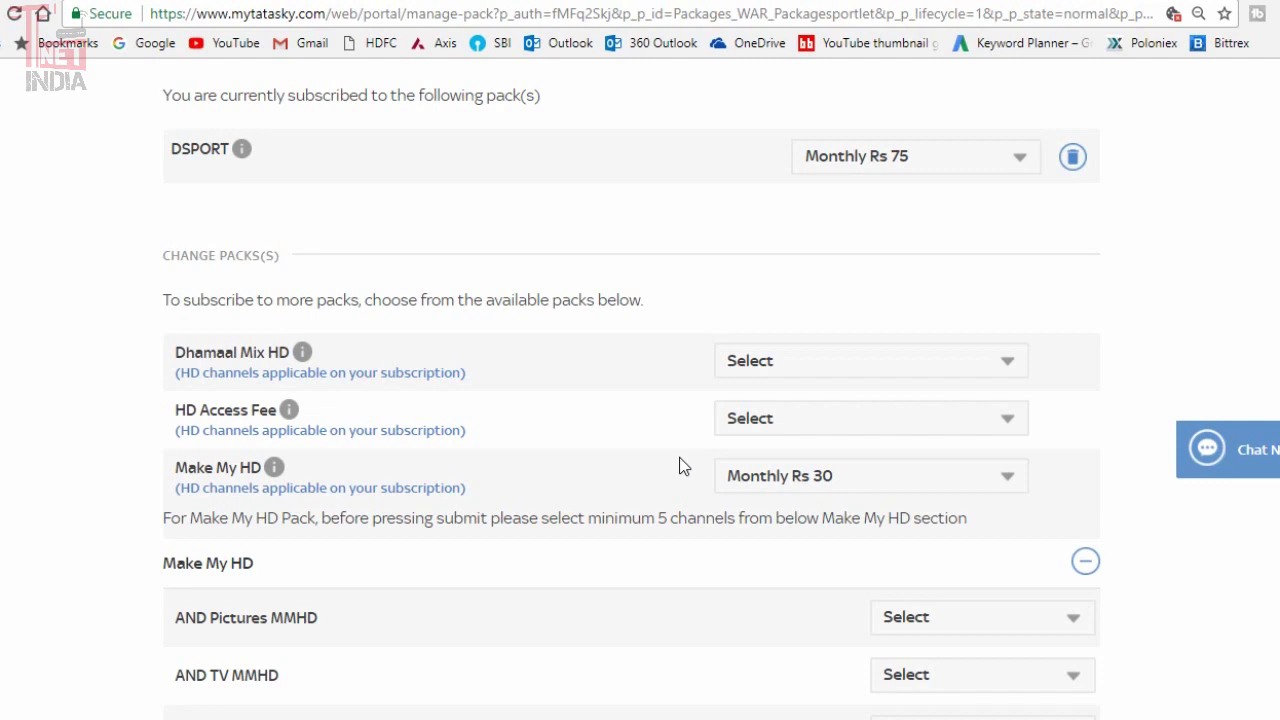
scroll(676, 466, "down", 2)
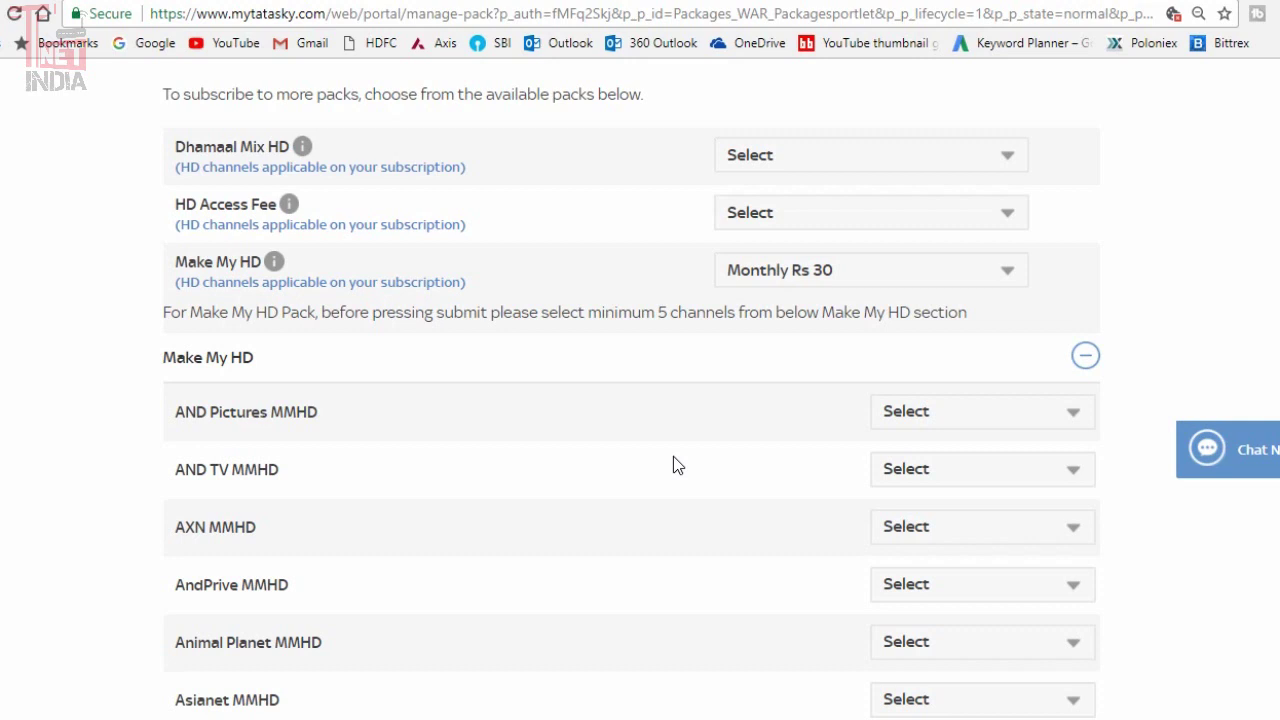
- Select the DSPORT MMHD channel in the Make My HD list and submit the HD pack selection
scroll(673, 458, "down", 5)
scroll(860, 530, "down", 4)
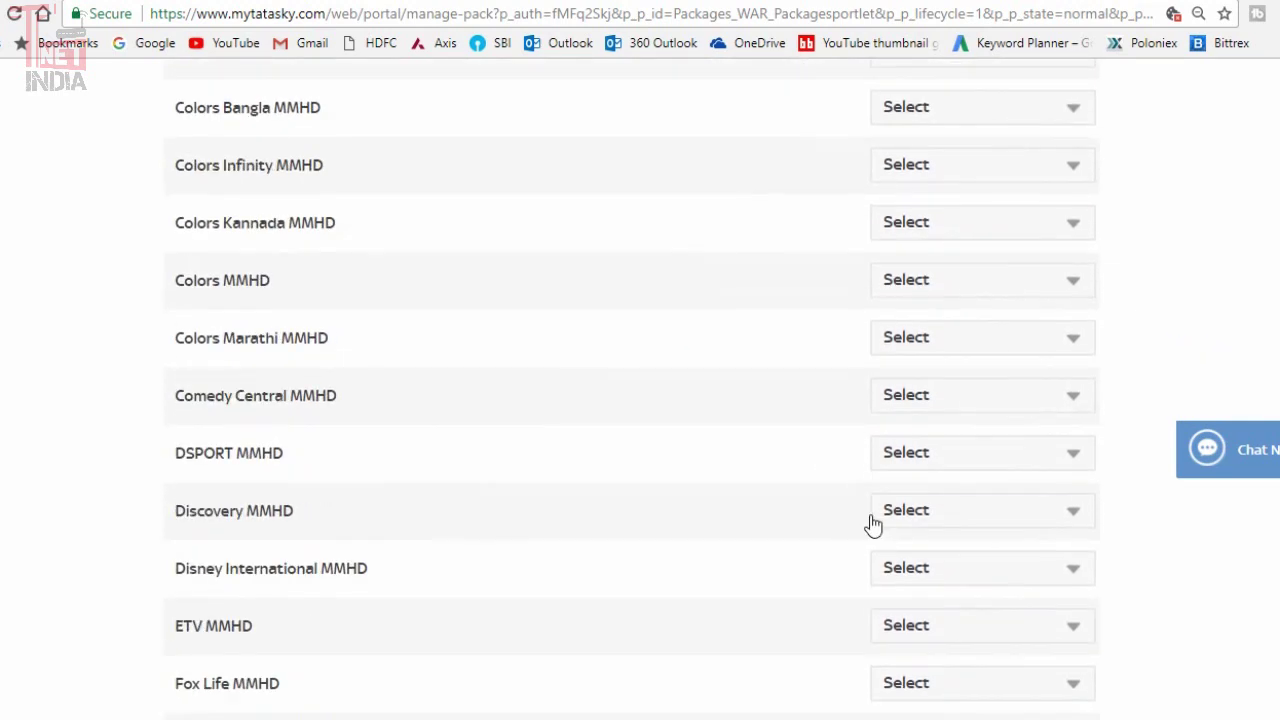
left_click(929, 463)
left_click(943, 519)
scroll(989, 603, "down", 15)
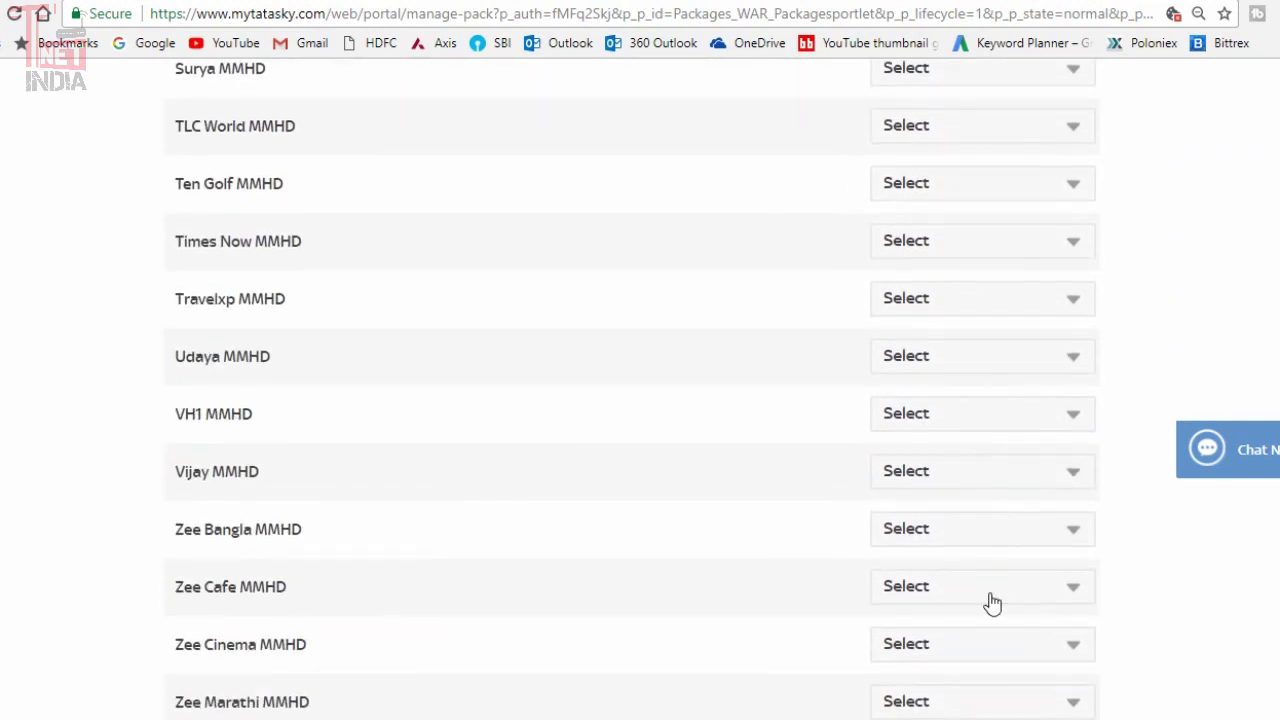
left_click(1036, 532)
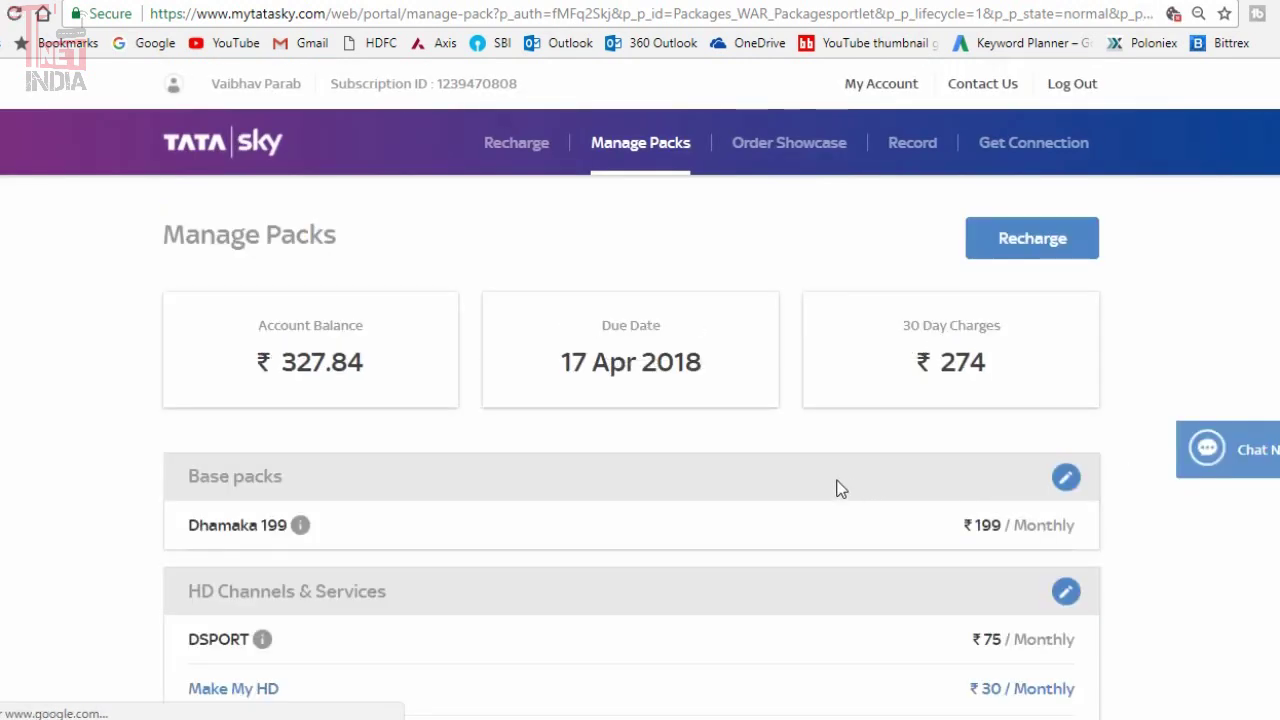
- Review the pack summary with the Make My HD channels and try to confirm the pack changes
scroll(880, 450, "down", 4)
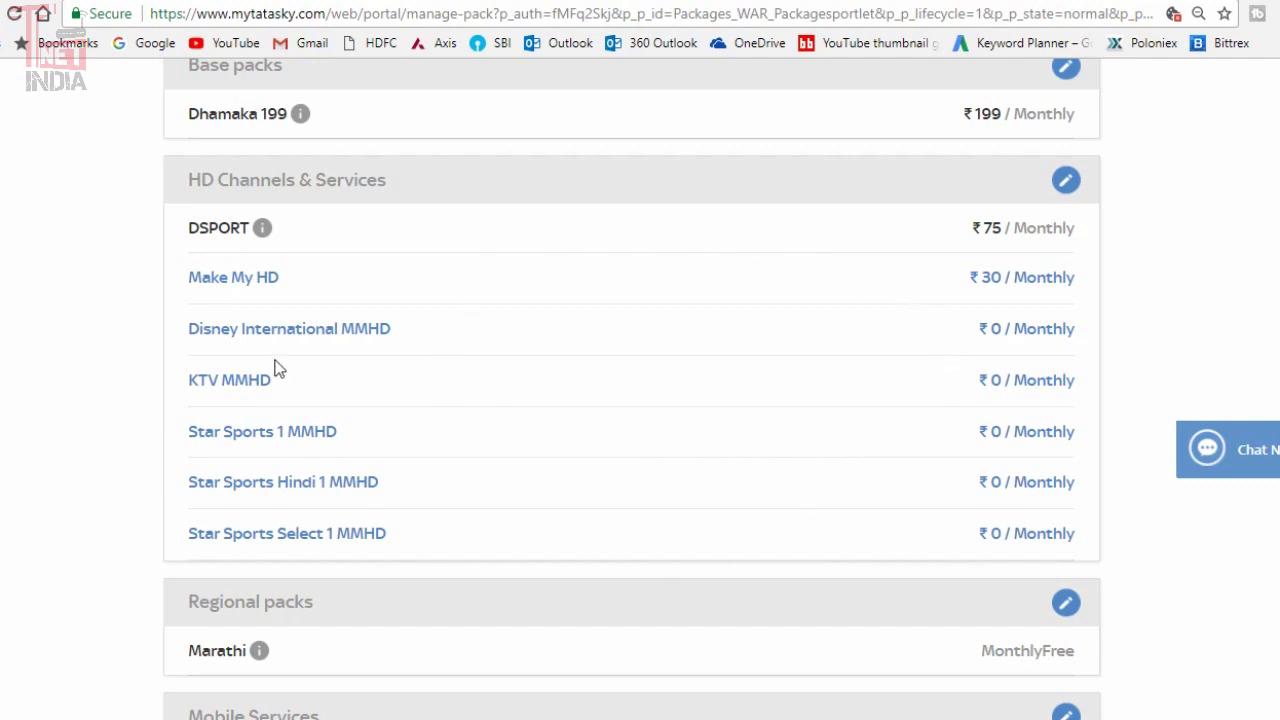
scroll(517, 595, "down", 6)
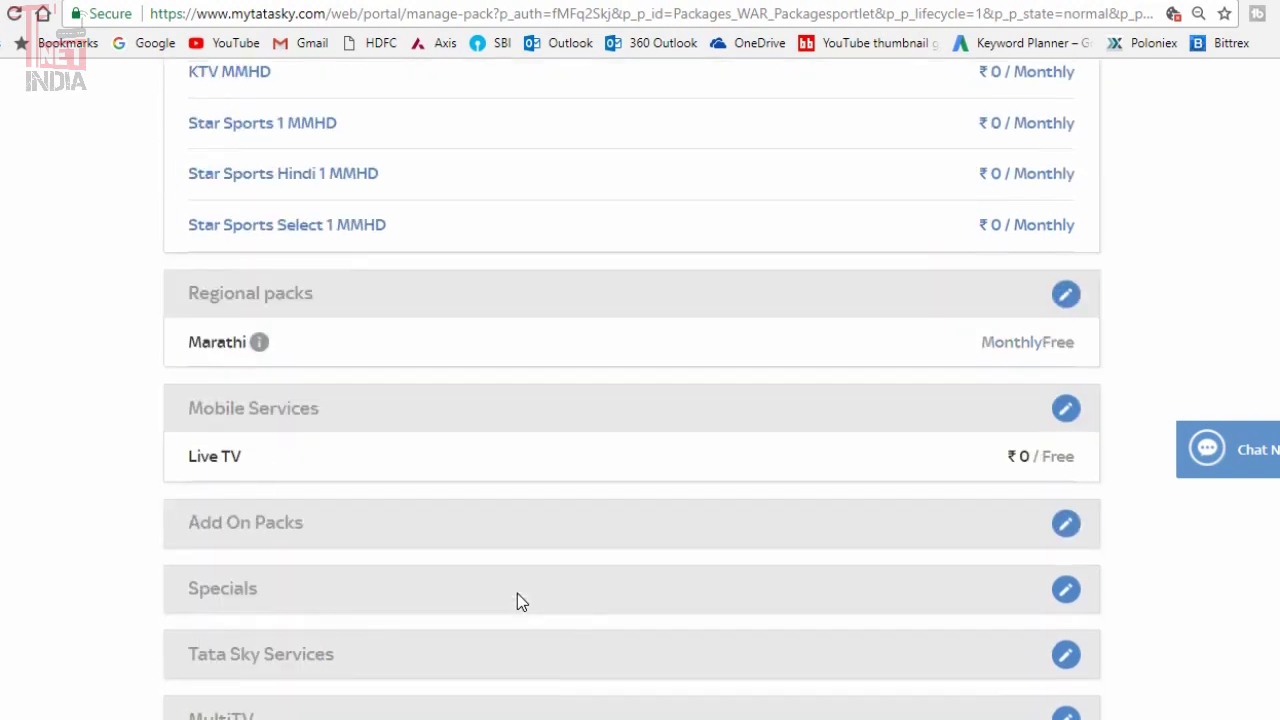
scroll(785, 607, "up", 10)
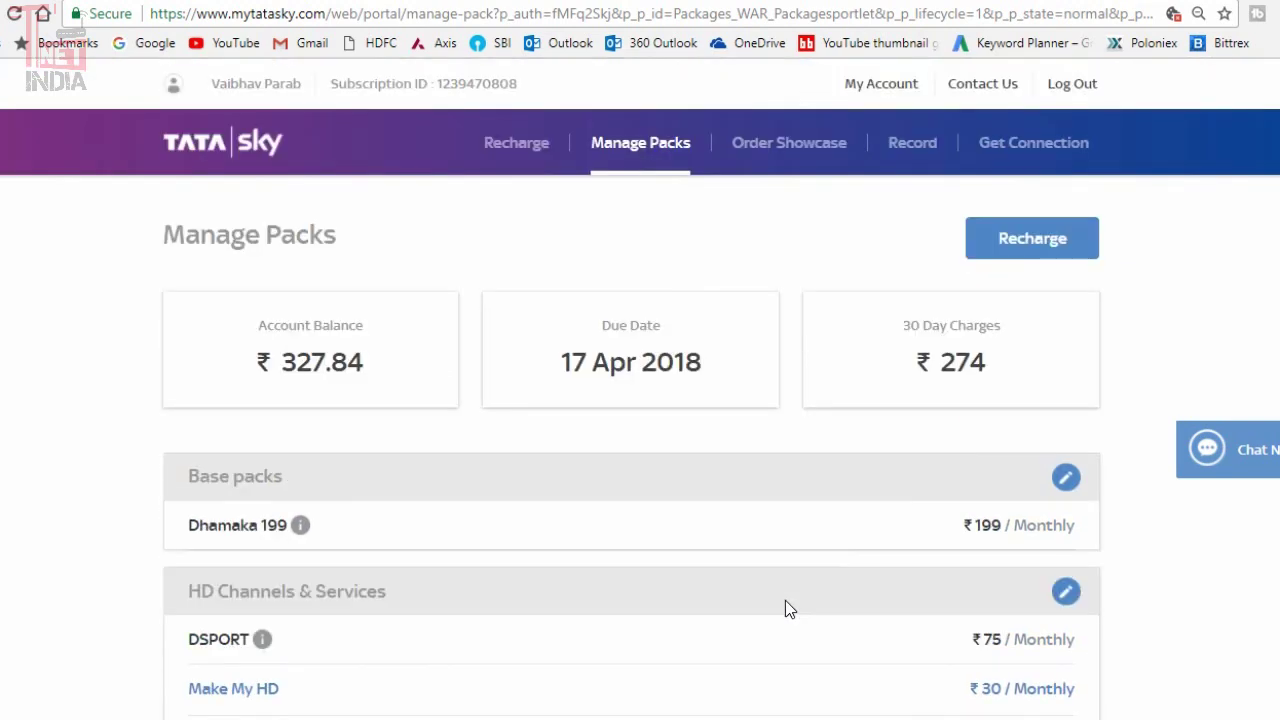
scroll(786, 608, "down", 5)
scroll(1036, 640, "down", 5)
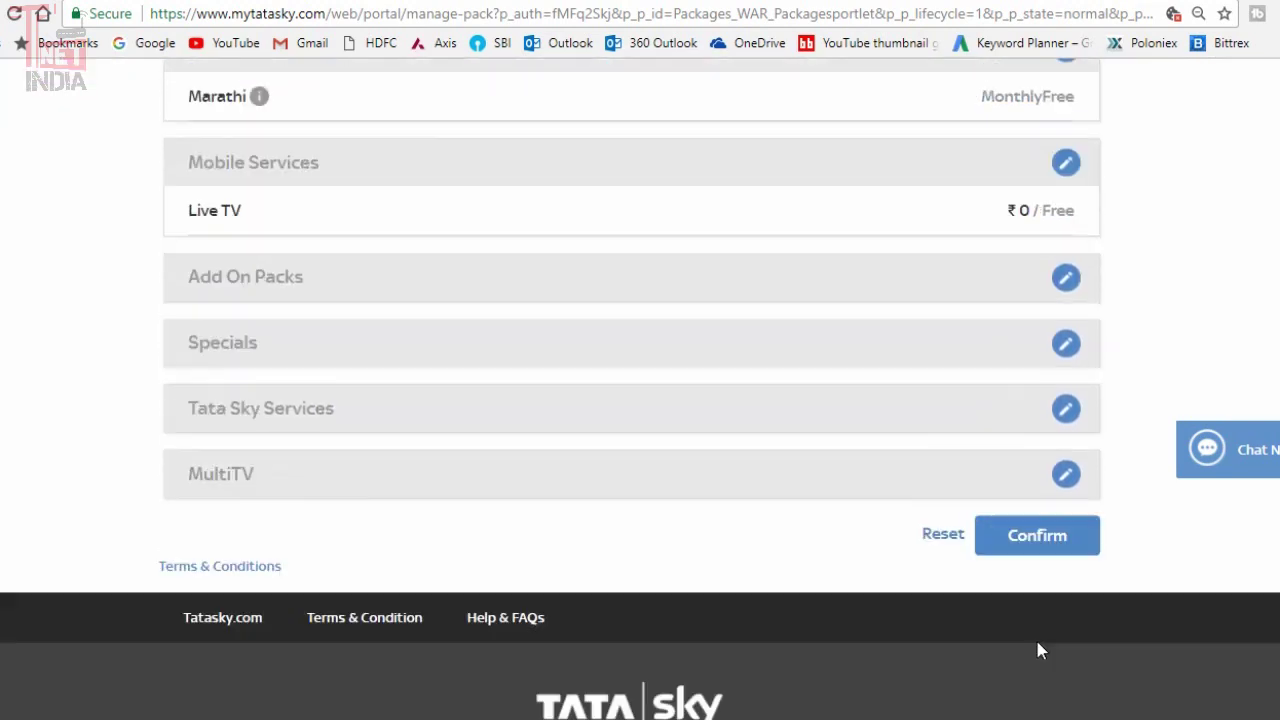
left_click(1050, 480)
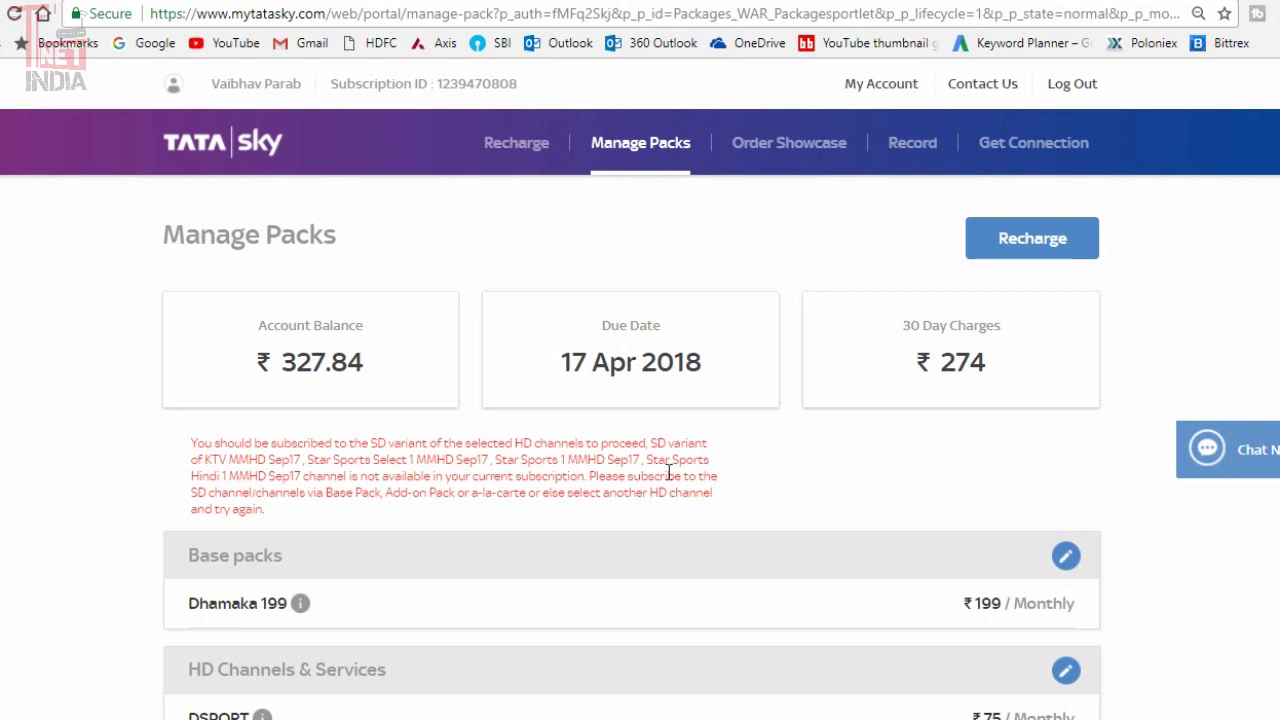
- Read the notice above the base packs and compare it with the Make My HD channels in the pack summary
left_click(993, 482)
scroll(991, 480, "down", 9)
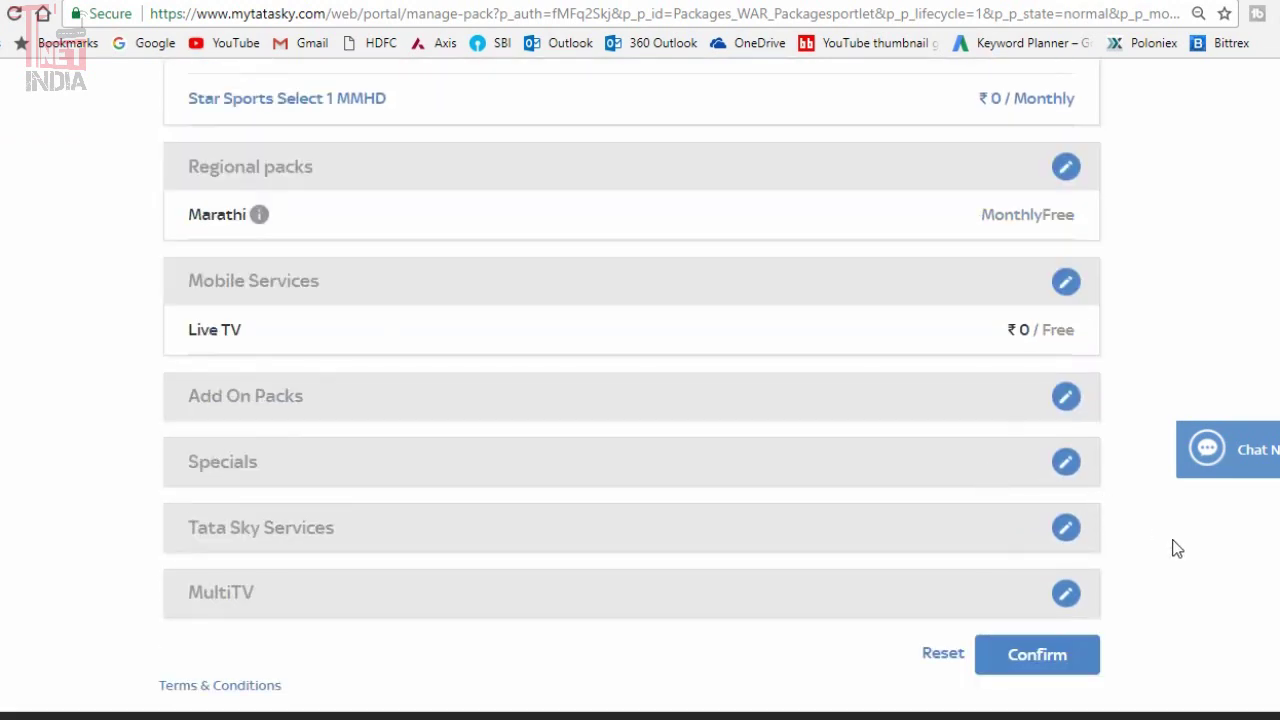
scroll(1146, 518, "up", 4)
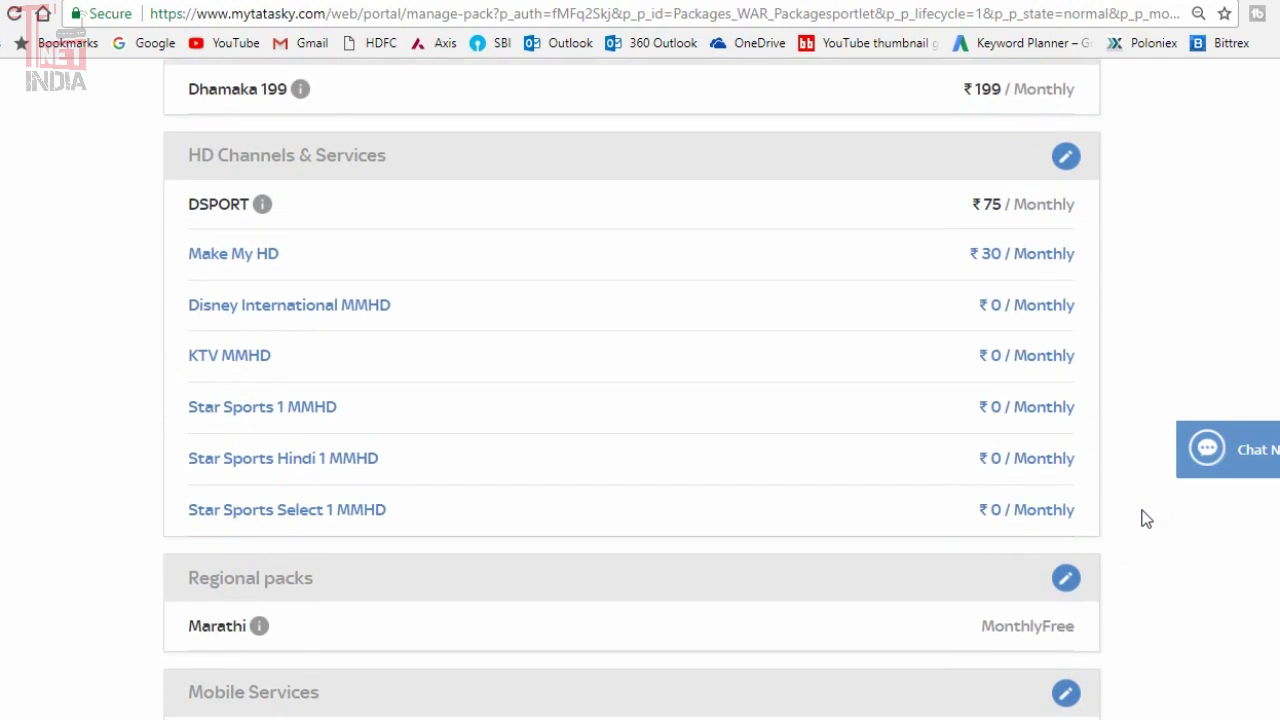
scroll(1146, 518, "up", 5)
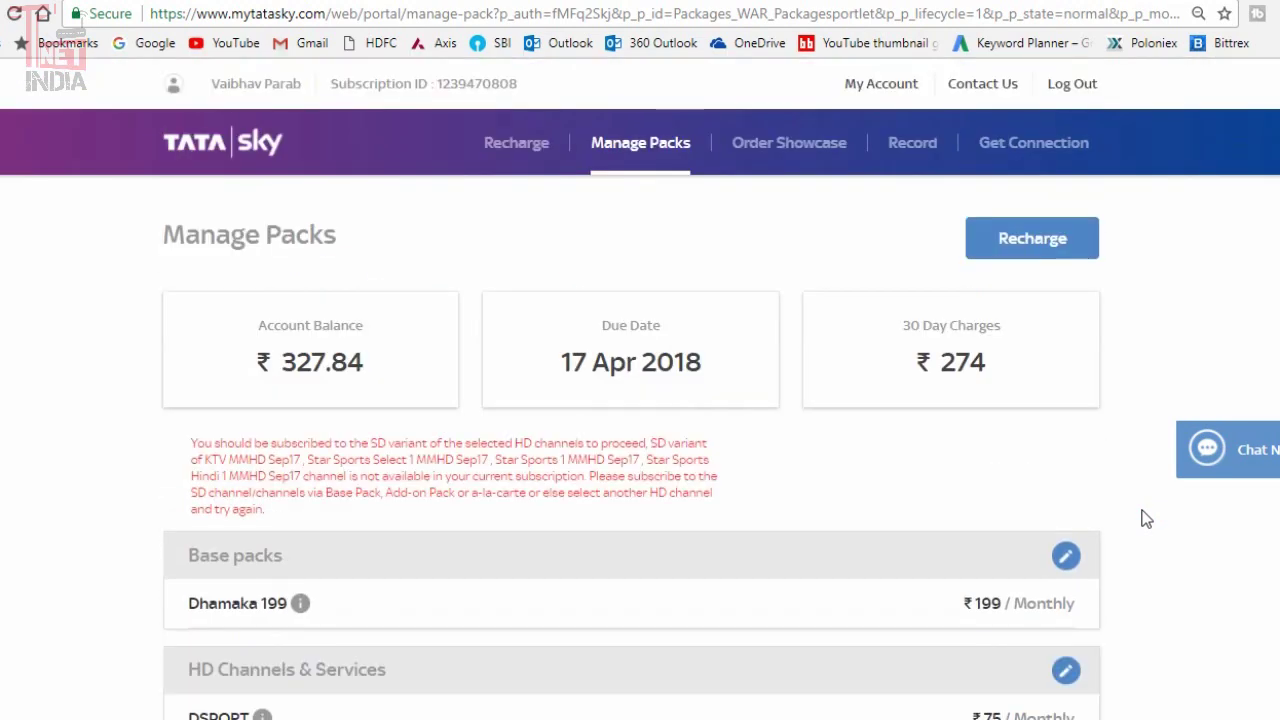